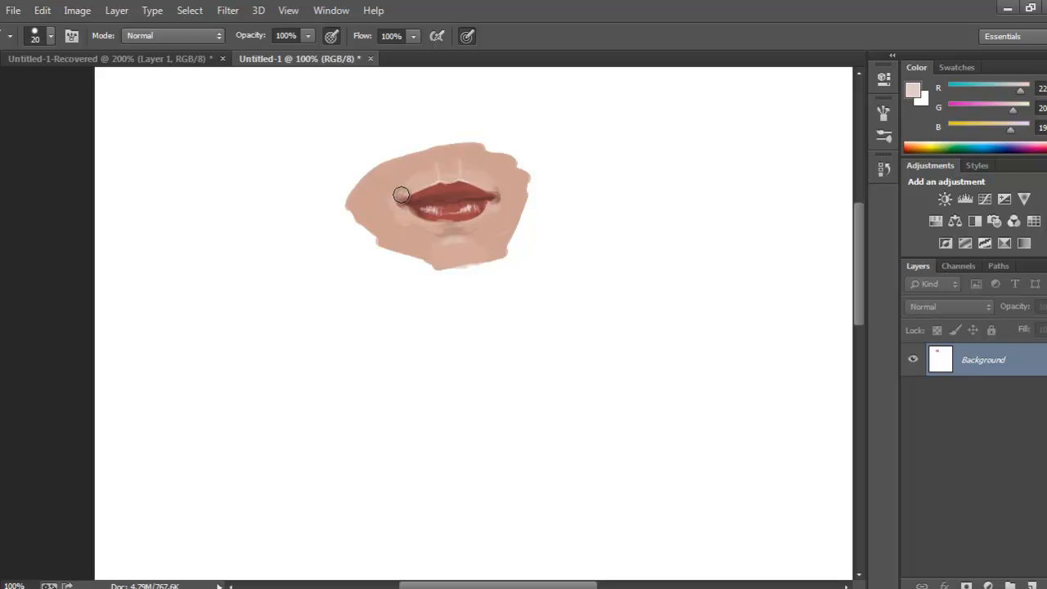
Step: Paint a large oval skin base beside the reference mouth with its sampled skin tone and a size 45 brush
key(i)
click(383, 201)
key(b)
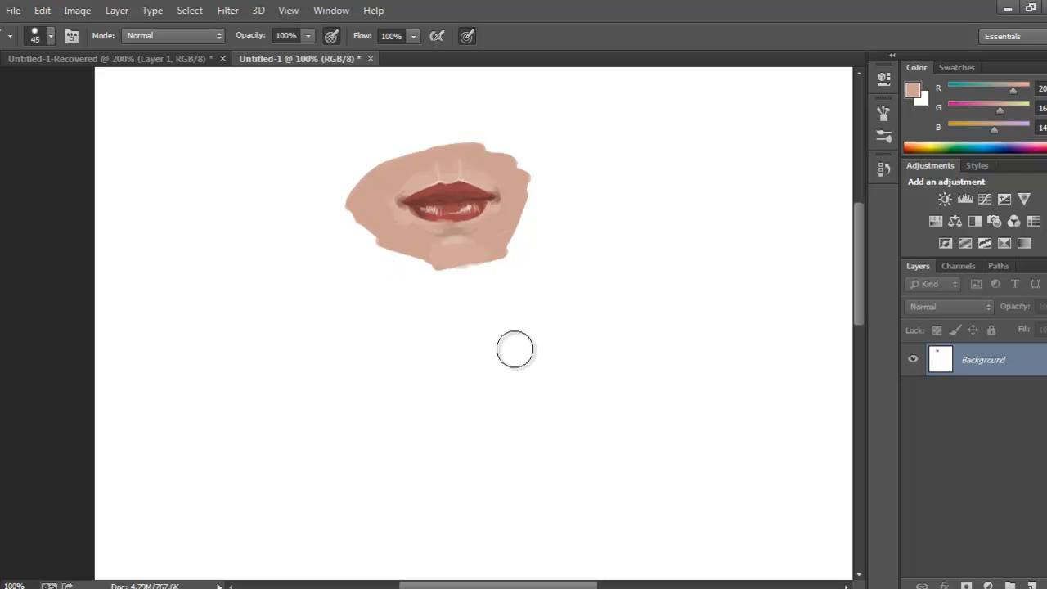
mouse_move(634, 288)
mouse_down()
mouse_move(580, 368)
mouse_move(585, 350)
mouse_move(613, 324)
mouse_move(581, 396)
mouse_move(616, 354)
mouse_move(625, 318)
mouse_move(604, 333)
mouse_move(579, 374)
mouse_move(640, 317)
mouse_up()
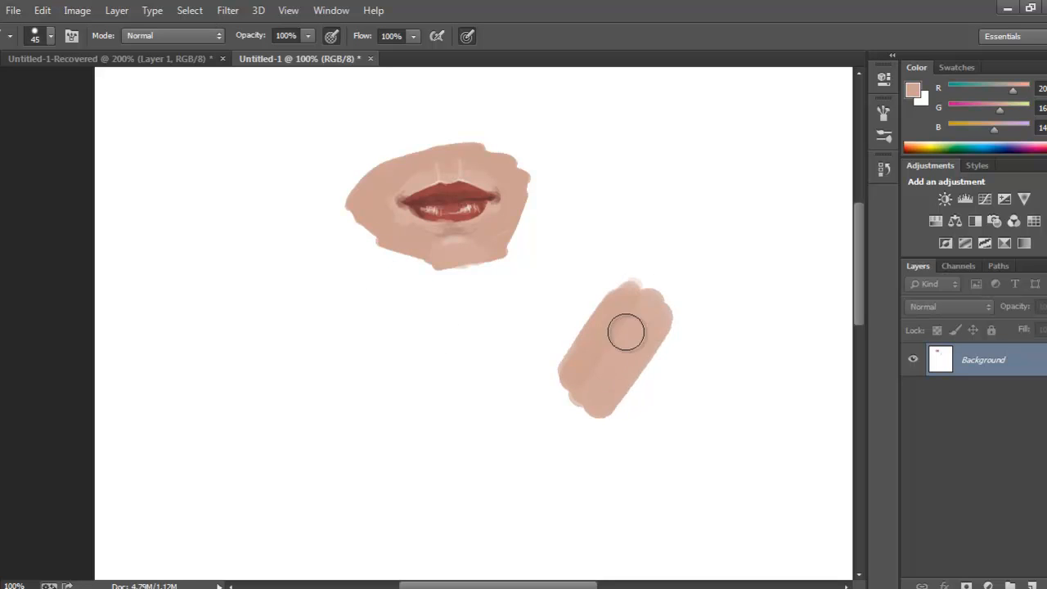
mouse_move(591, 364)
mouse_down()
mouse_move(655, 346)
mouse_move(657, 377)
mouse_move(689, 285)
mouse_move(586, 336)
mouse_move(580, 308)
mouse_move(614, 291)
mouse_move(552, 348)
mouse_move(540, 409)
mouse_move(622, 418)
mouse_move(718, 322)
mouse_move(682, 281)
mouse_move(691, 292)
mouse_move(645, 421)
mouse_move(549, 430)
mouse_move(550, 320)
mouse_move(682, 278)
mouse_up()
mouse_move(657, 356)
mouse_down()
mouse_move(545, 339)
mouse_move(629, 271)
mouse_up()
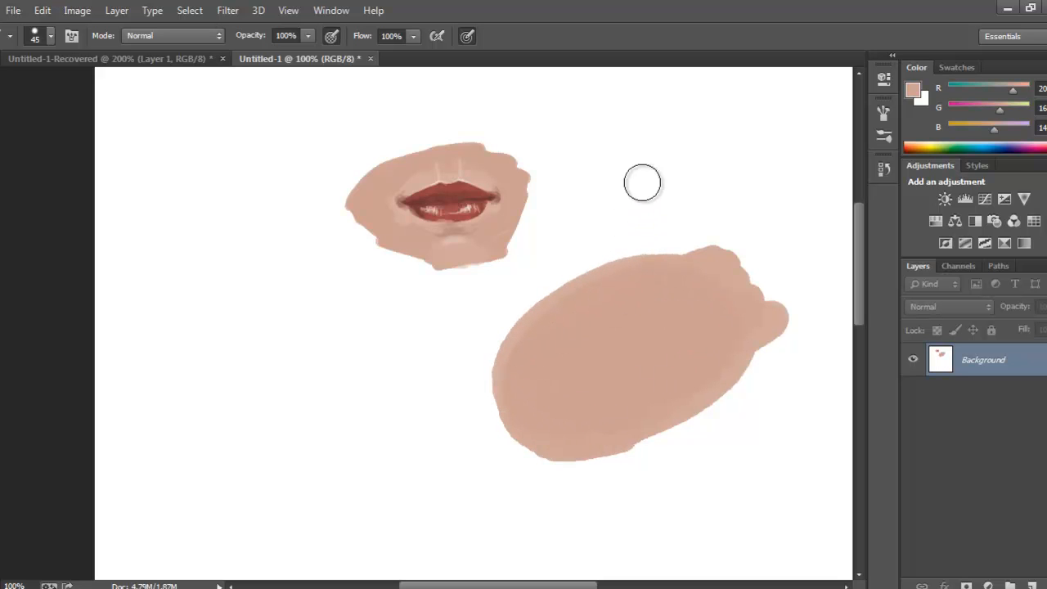
mouse_move(578, 439)
mouse_down()
mouse_move(660, 435)
mouse_move(708, 365)
mouse_move(702, 373)
mouse_move(731, 416)
mouse_move(594, 446)
mouse_move(524, 431)
mouse_move(512, 390)
mouse_move(542, 433)
mouse_move(696, 309)
mouse_move(698, 287)
mouse_move(769, 329)
mouse_move(748, 409)
mouse_move(779, 351)
mouse_move(666, 274)
mouse_move(559, 327)
mouse_up()
Step: Block in solid upper and lower lips on the skin base with the reference's lip red and a size 20 brush
key(alt)
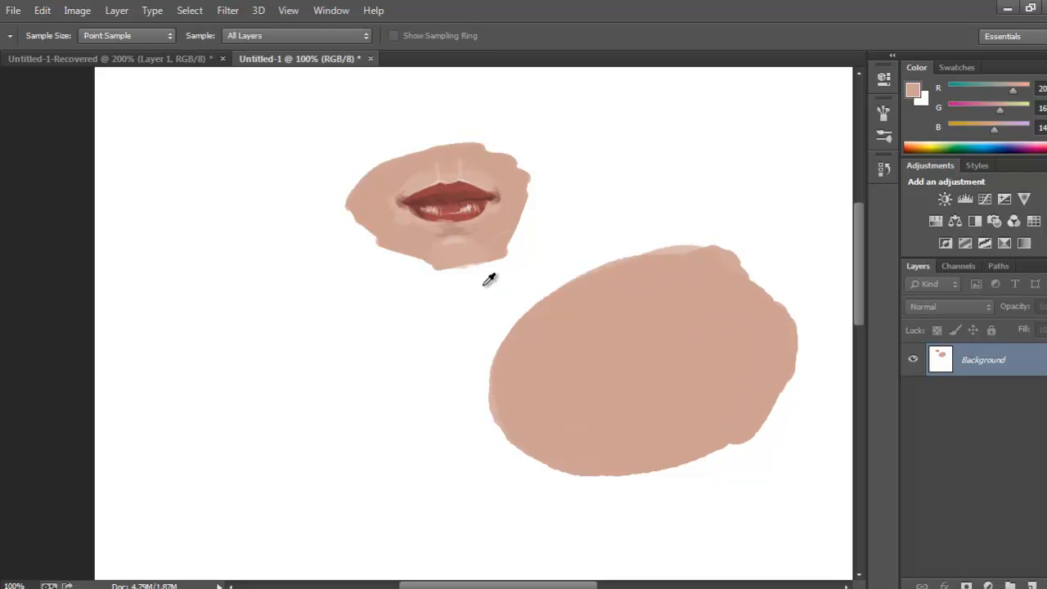
alt+click(468, 182)
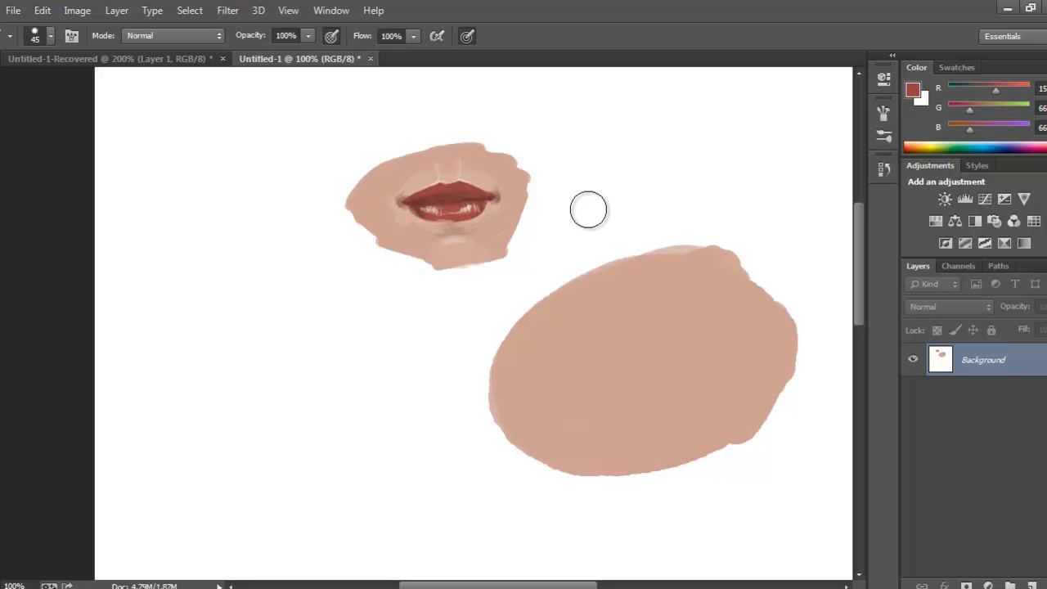
key(bracketleft)
key(bracketleft)
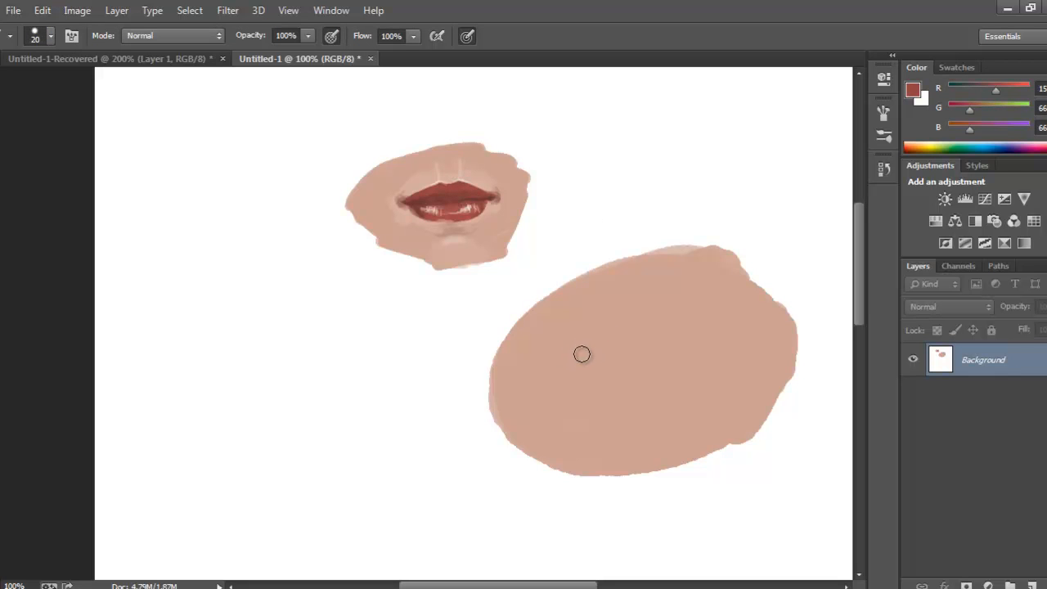
mouse_move(584, 352)
mouse_down()
mouse_move(622, 349)
mouse_move(618, 338)
mouse_move(647, 333)
mouse_move(630, 349)
mouse_move(651, 335)
mouse_move(666, 342)
mouse_move(614, 353)
mouse_move(682, 345)
mouse_move(577, 359)
mouse_up()
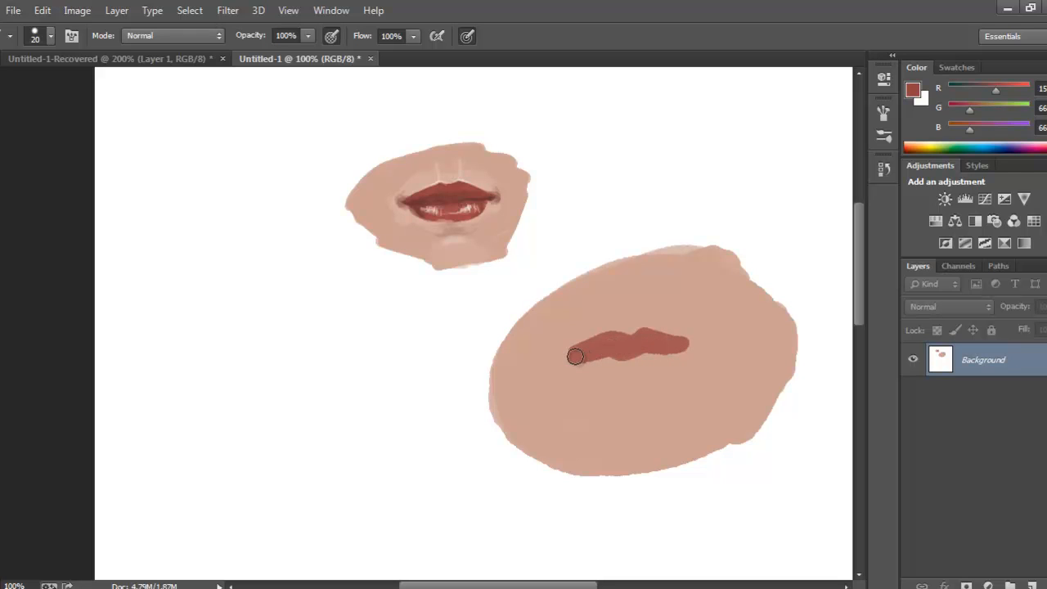
mouse_move(648, 333)
mouse_down()
mouse_move(688, 343)
mouse_move(575, 361)
mouse_up()
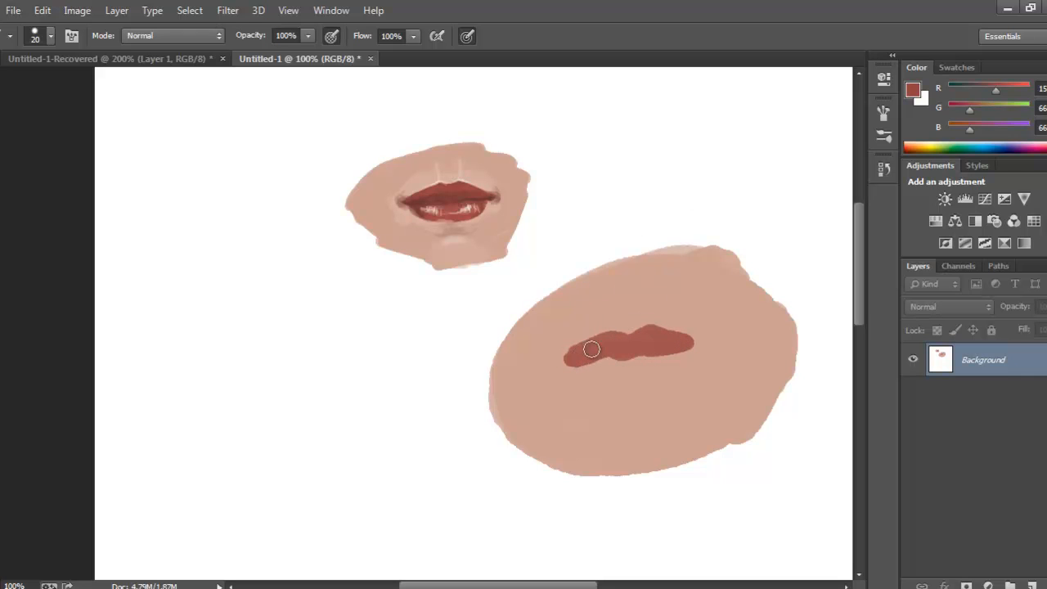
mouse_move(575, 359)
mouse_down()
mouse_move(613, 379)
mouse_move(592, 371)
mouse_move(611, 366)
mouse_move(592, 366)
mouse_move(648, 377)
mouse_move(632, 372)
mouse_move(645, 365)
mouse_move(604, 363)
mouse_move(683, 356)
mouse_move(649, 379)
mouse_move(604, 378)
mouse_move(593, 367)
mouse_move(611, 379)
mouse_move(586, 375)
mouse_move(623, 383)
mouse_up()
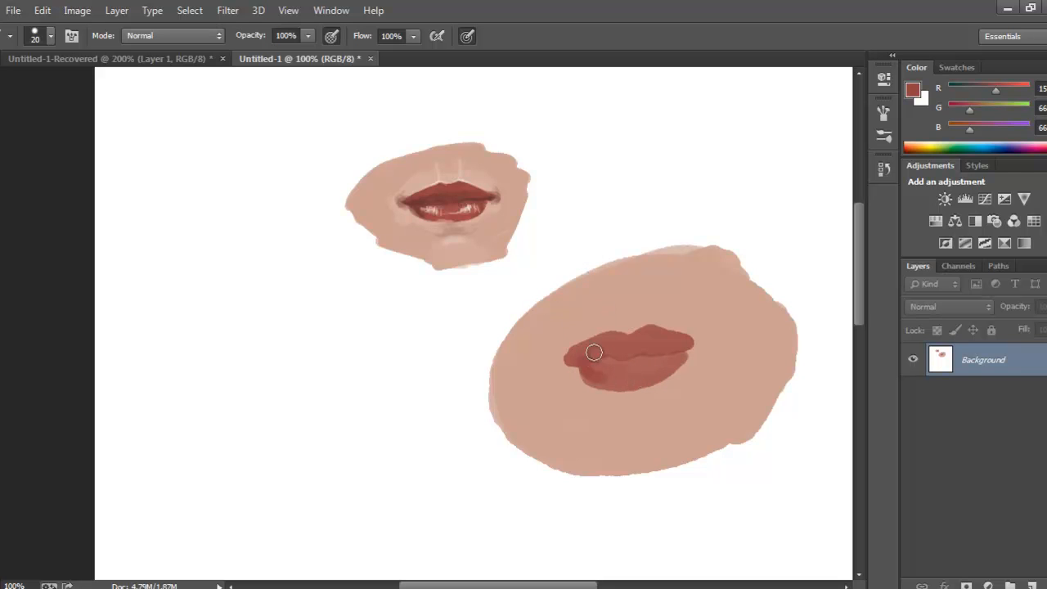
mouse_move(595, 354)
mouse_down()
mouse_move(630, 352)
mouse_move(669, 346)
mouse_up()
mouse_move(585, 351)
mouse_down()
mouse_move(637, 378)
mouse_move(597, 367)
mouse_move(639, 370)
mouse_move(619, 370)
mouse_move(672, 356)
mouse_move(640, 380)
mouse_move(611, 379)
mouse_move(648, 381)
mouse_move(671, 362)
mouse_up()
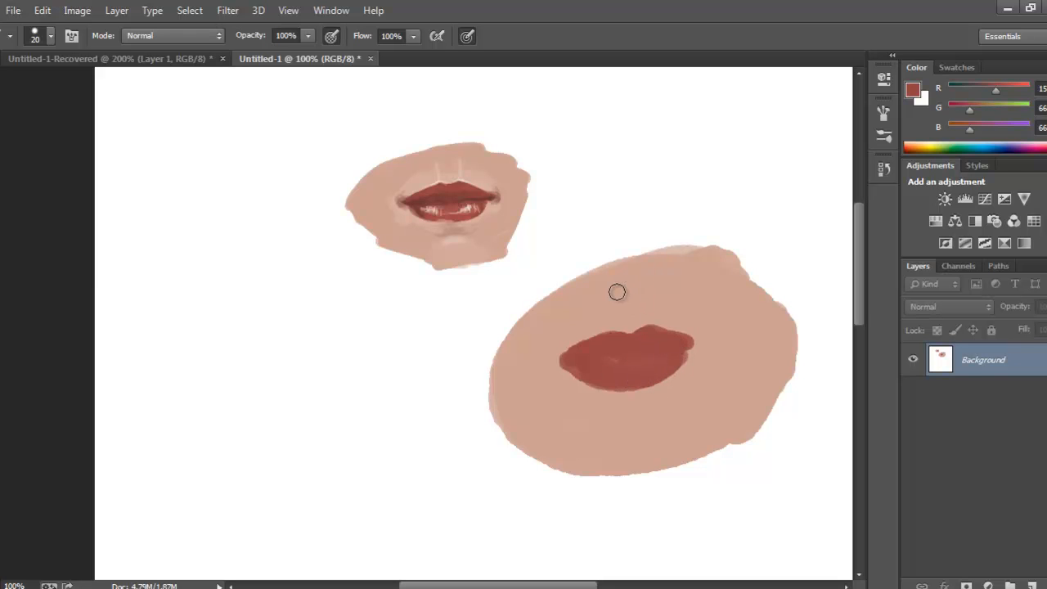
Step: Trim the upper and lower edges of the new lips into a sharper outline using the base skin tone
key(i)
click(702, 307)
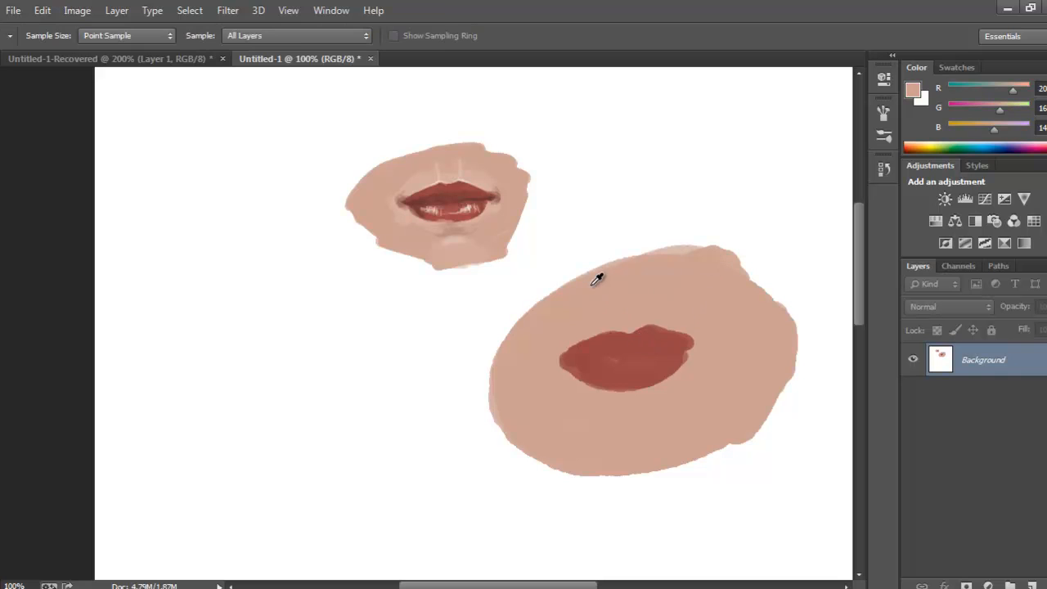
key(b)
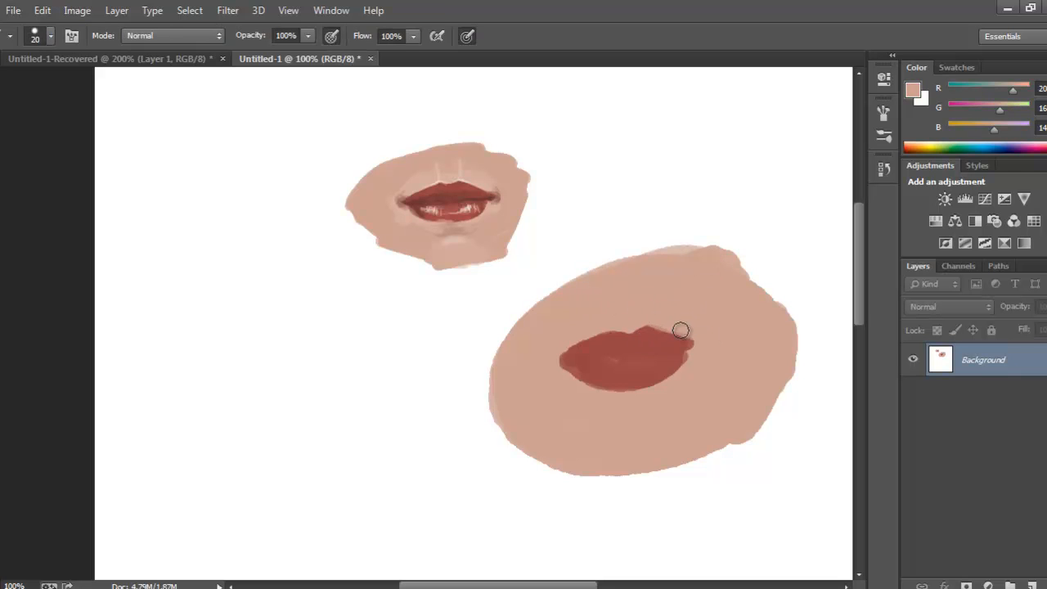
drag(650, 317, 676, 329)
mouse_move(624, 327)
mouse_down()
mouse_move(549, 355)
mouse_move(595, 331)
mouse_move(551, 354)
mouse_move(588, 336)
mouse_up()
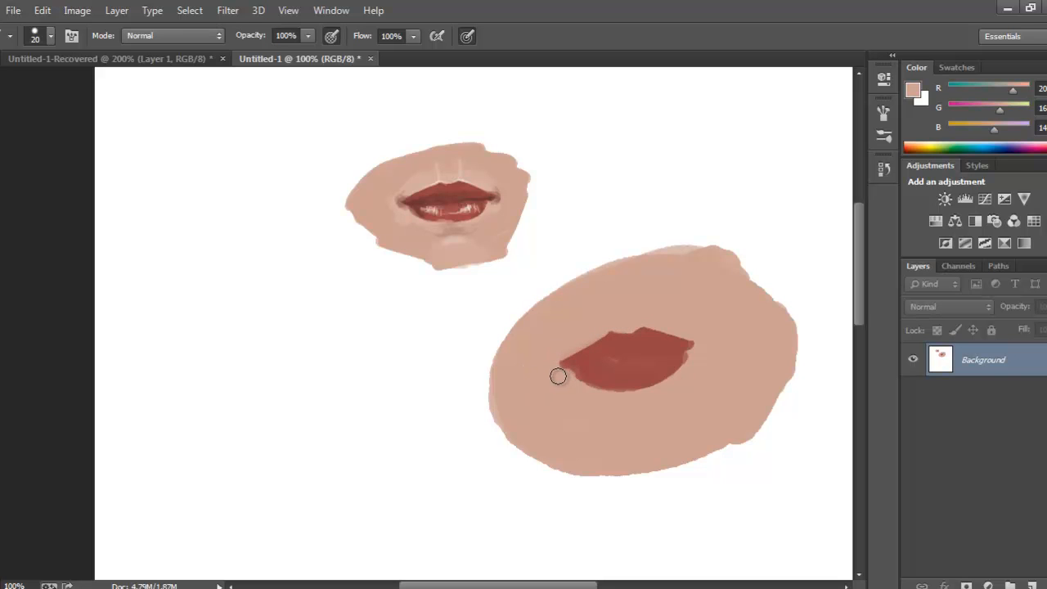
mouse_move(574, 389)
mouse_down()
mouse_move(571, 376)
mouse_move(594, 397)
mouse_move(617, 398)
mouse_move(601, 396)
mouse_up()
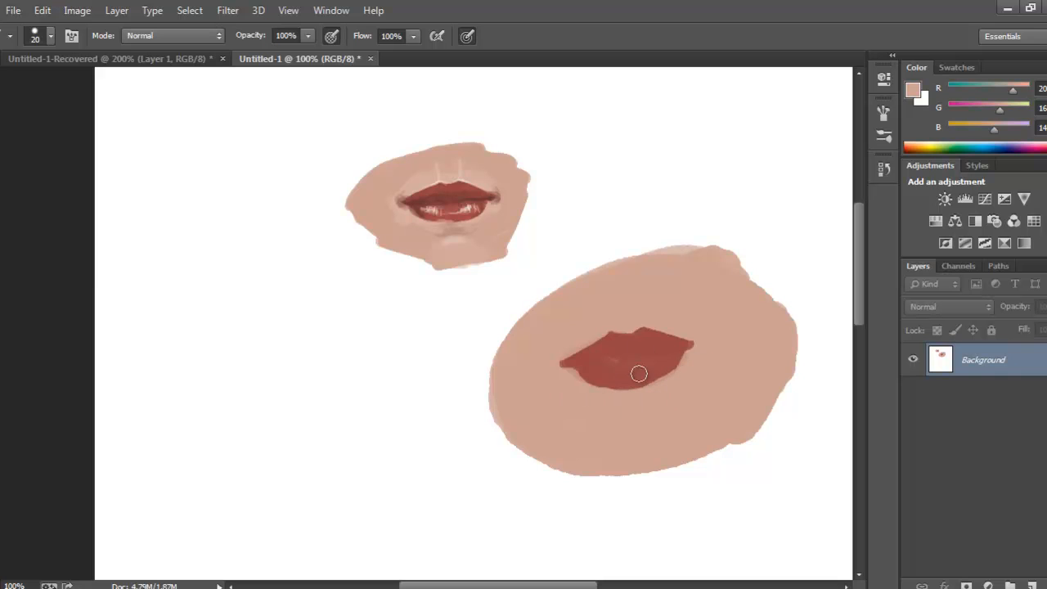
Step: Extend the right corner of the new lips in lip red with a size 9 brush and refine it with skin tone
key(i)
click(663, 342)
key(b)
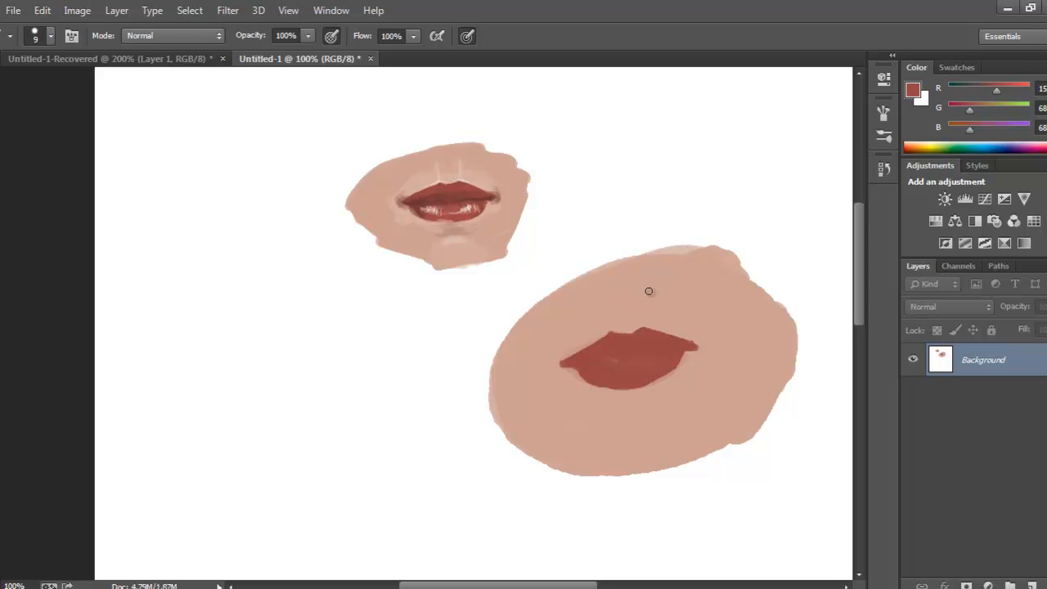
key(i)
click(676, 287)
key(b)
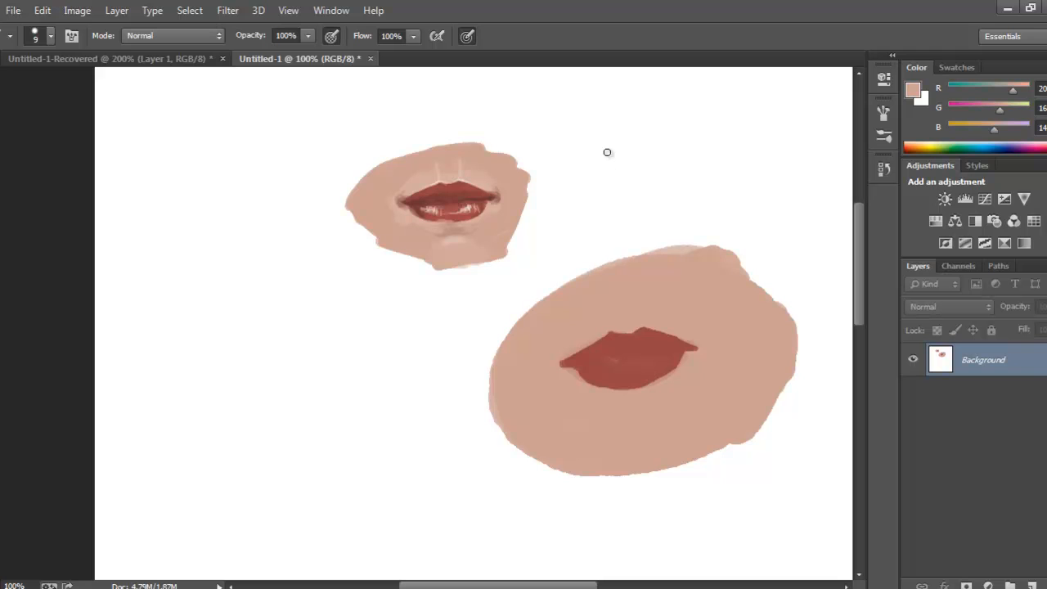
Step: Paint a lighter skin area above the new upper lip with the reference's light skin tone and a size 15 brush
key(i)
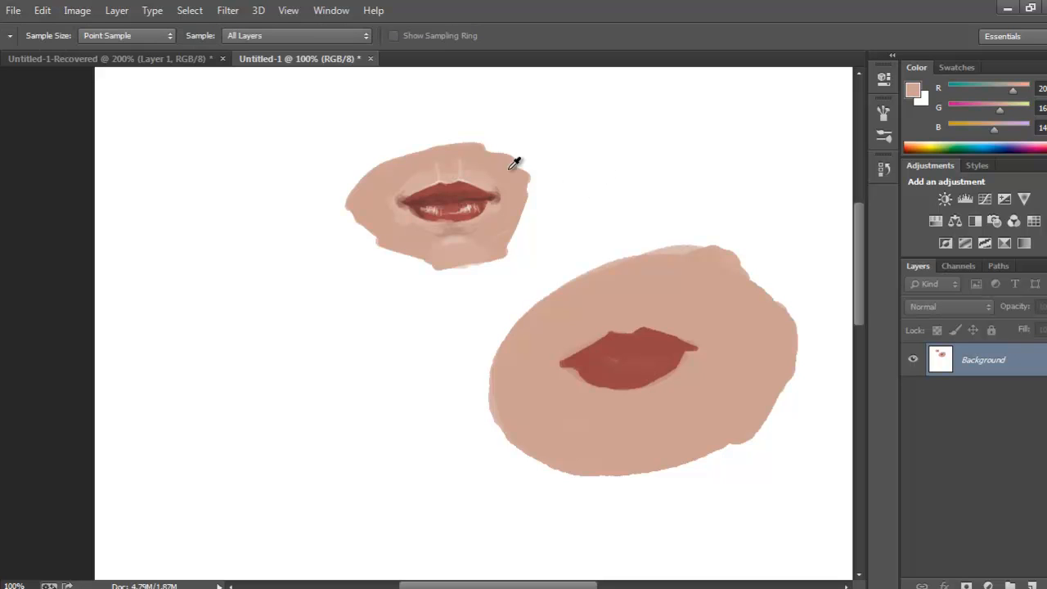
click(428, 181)
key(b)
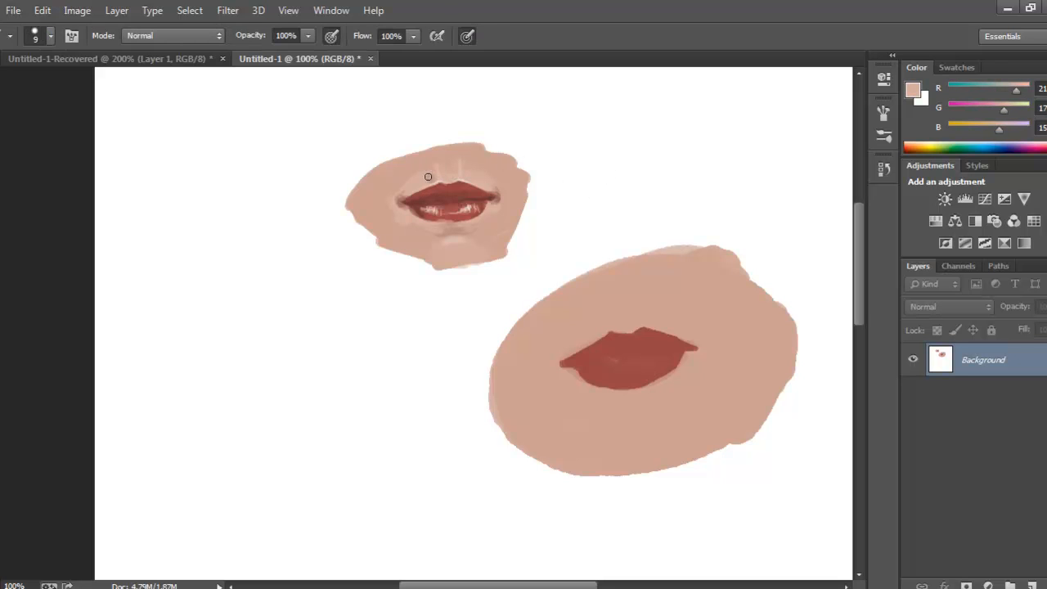
key(bracketright)
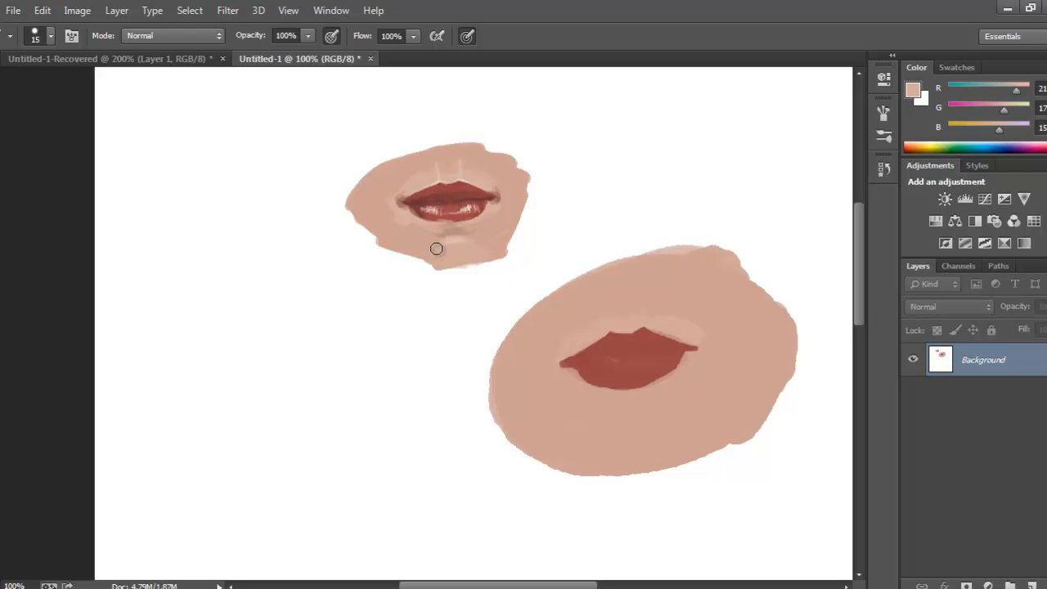
Step: Sketch a cylinder with lips wrapped around it below the reference mouth, using black (000000) and a size 7 brush
click(911, 89)
text(000000)
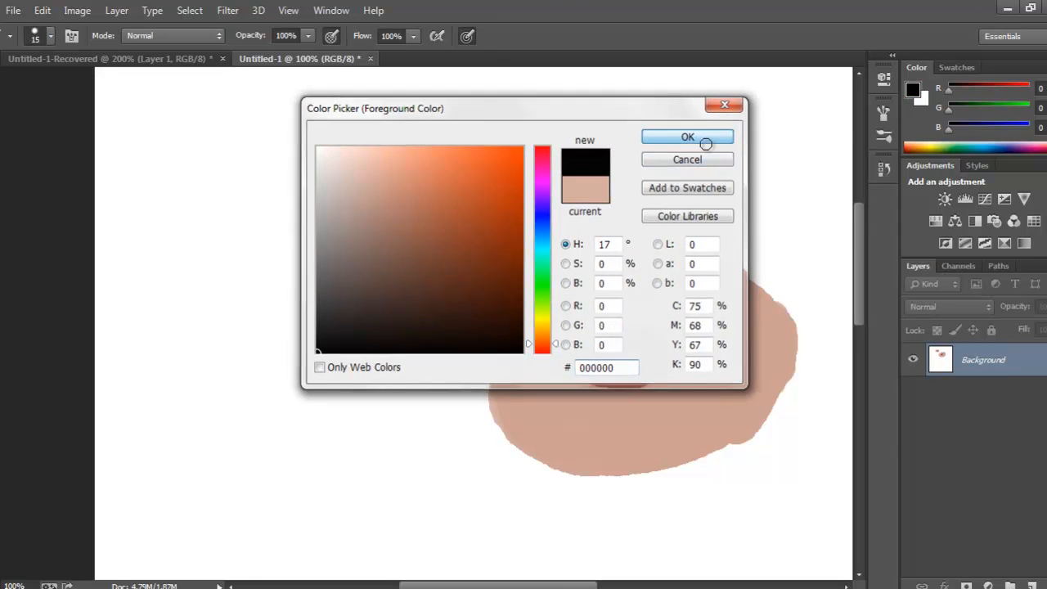
click(689, 137)
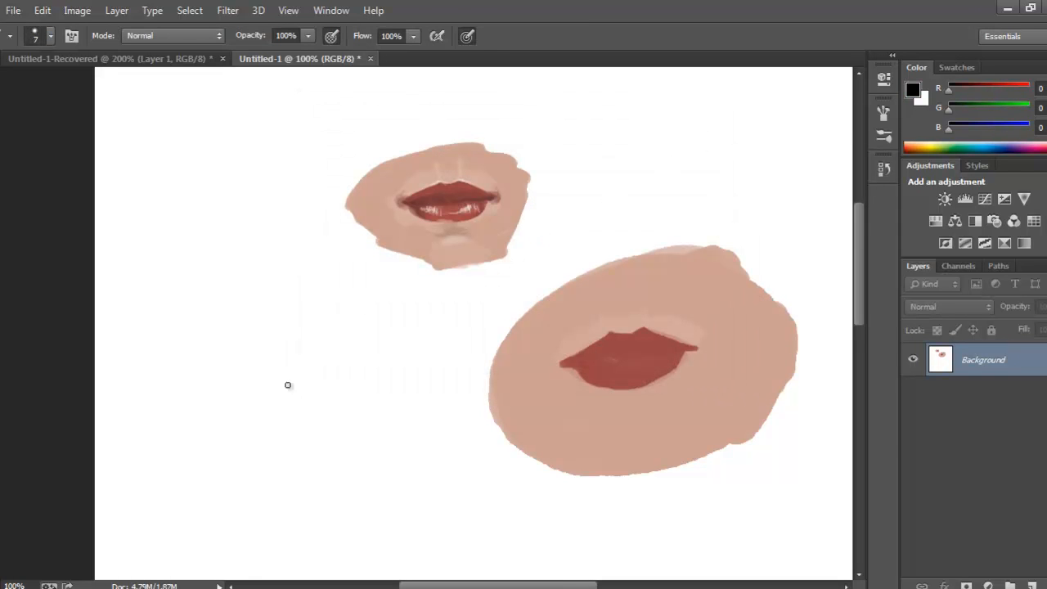
mouse_move(234, 315)
mouse_down()
mouse_move(339, 324)
mouse_move(213, 321)
mouse_move(197, 375)
mouse_move(333, 326)
mouse_move(331, 375)
mouse_up()
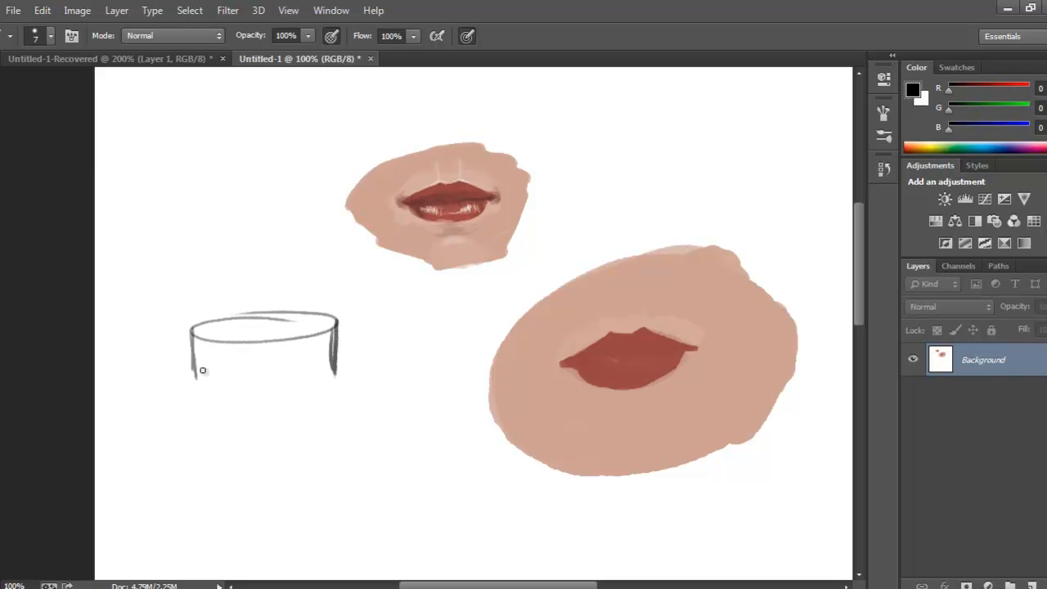
drag(214, 384, 296, 394)
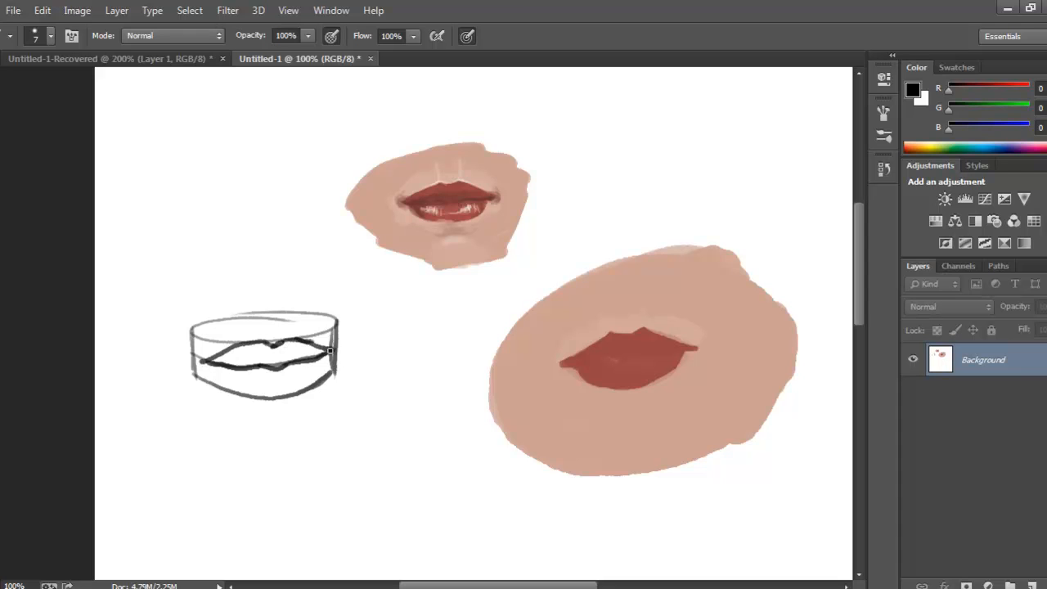
mouse_move(219, 370)
mouse_down()
mouse_move(242, 391)
mouse_move(290, 397)
mouse_move(326, 361)
mouse_move(304, 386)
mouse_up()
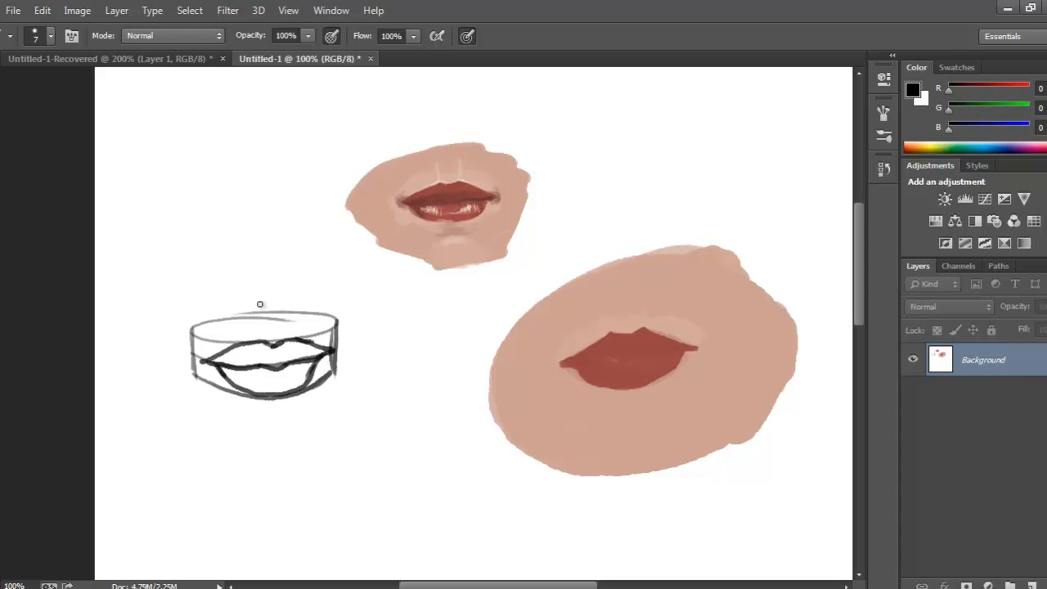
mouse_move(197, 356)
mouse_down()
mouse_move(280, 366)
mouse_move(327, 350)
mouse_up()
Step: Lighten the skin around the new lower lip with the light skin tone sampled above the reference's upper lip
key(i)
click(425, 177)
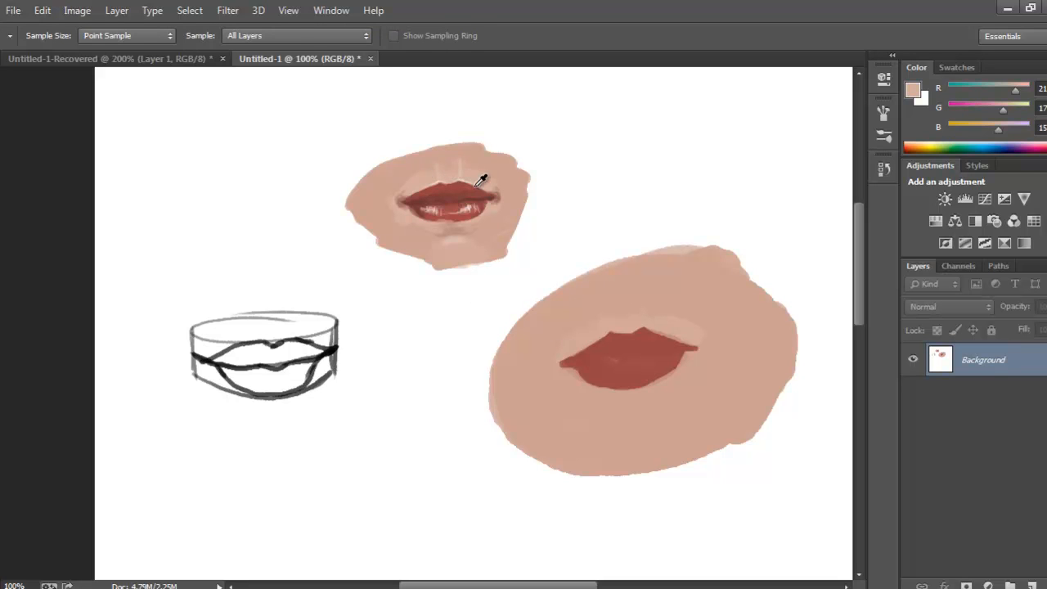
key(b)
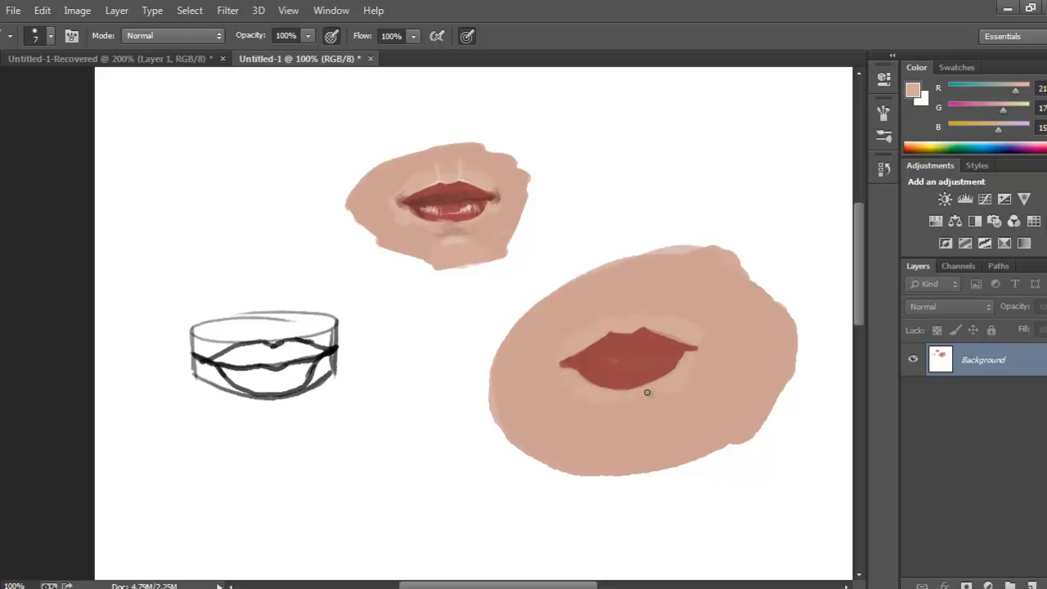
Step: Paint a soft shadow below the new lower lip with the reference's shadow tone and blend it using nearby skin tones
alt+click(460, 227)
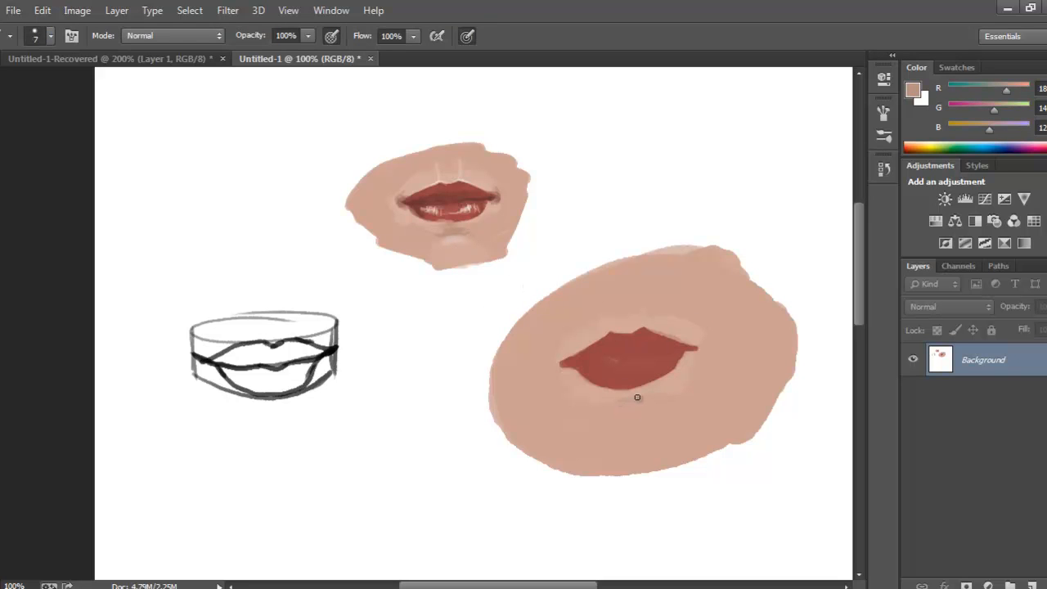
mouse_move(617, 406)
mouse_down()
mouse_move(649, 413)
mouse_move(605, 420)
mouse_move(686, 403)
mouse_move(647, 400)
mouse_move(667, 401)
mouse_move(644, 423)
mouse_up()
key(i)
click(665, 388)
key(b)
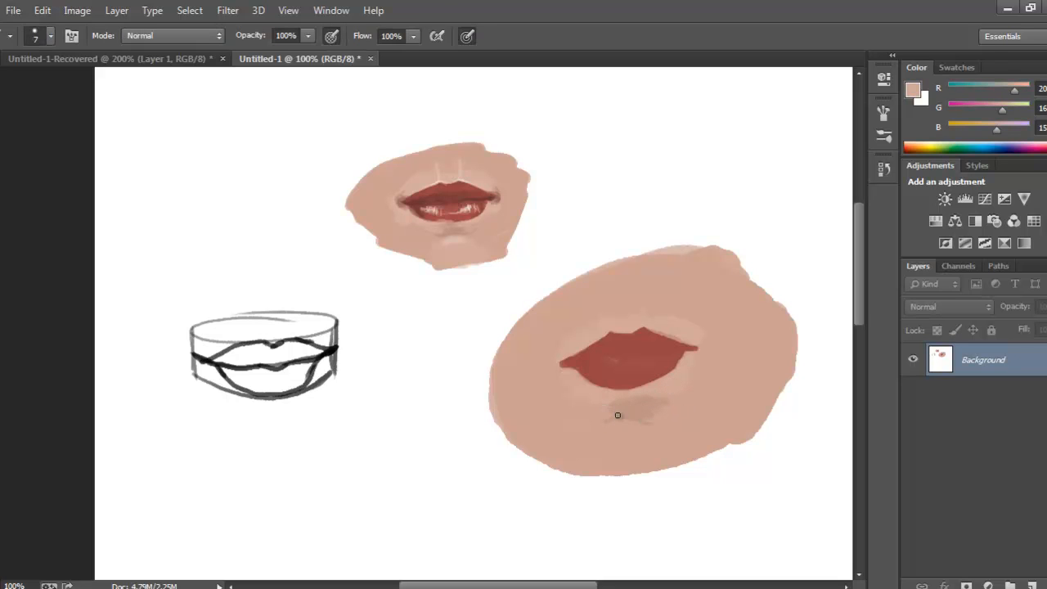
key(i)
click(632, 436)
key(b)
Step: Sample red from the new lips and darken it into a deep red brush color for shading
key(i)
click(411, 199)
click(410, 201)
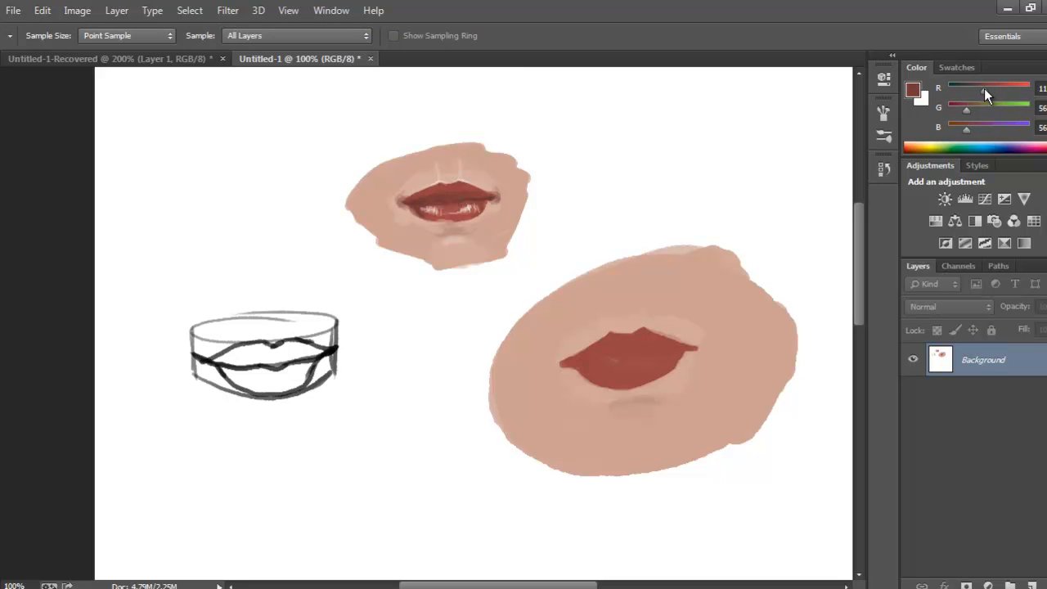
click(657, 338)
click(913, 89)
drag(432, 235, 424, 270)
click(689, 136)
key(b)
Step: Darken both mouth corners and paint the parting line and creases between the new lips in deep red
drag(569, 368, 570, 366)
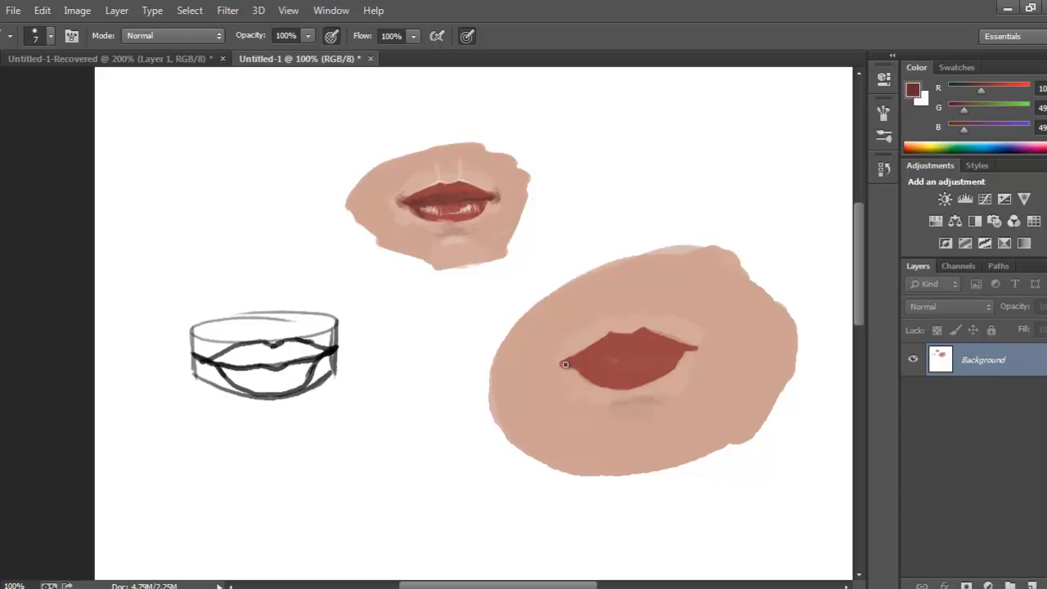
drag(561, 366, 560, 364)
drag(692, 349, 683, 360)
mouse_move(695, 349)
mouse_down()
mouse_move(684, 358)
mouse_move(698, 352)
mouse_up()
drag(562, 363, 556, 356)
mouse_move(627, 361)
mouse_down()
mouse_move(692, 349)
mouse_move(623, 361)
mouse_up()
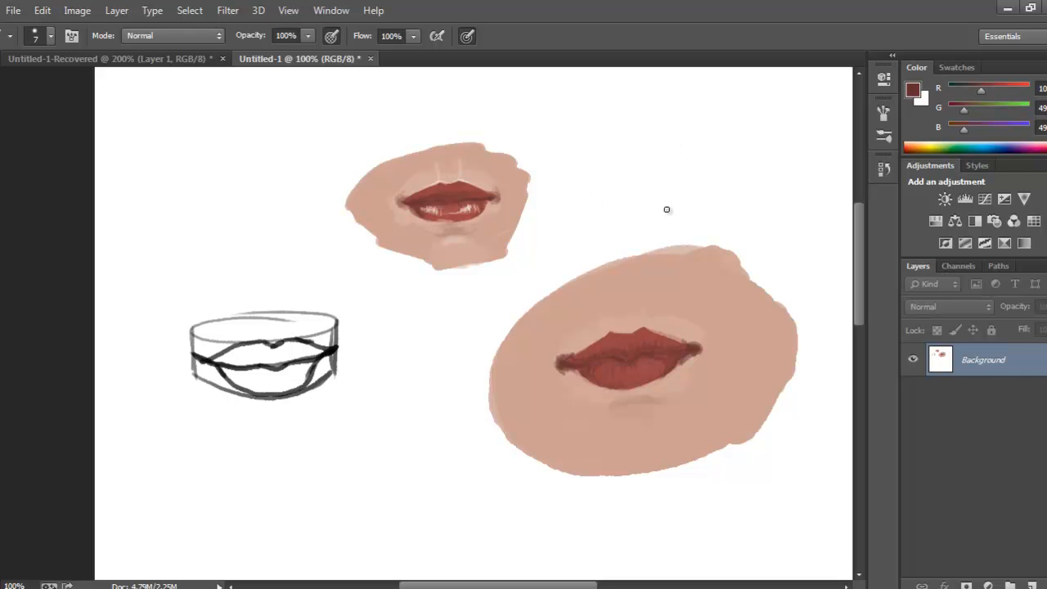
Step: Sample the pink from the reference's lower lip and lighten the new upper lip with a size 9 brush
key(i)
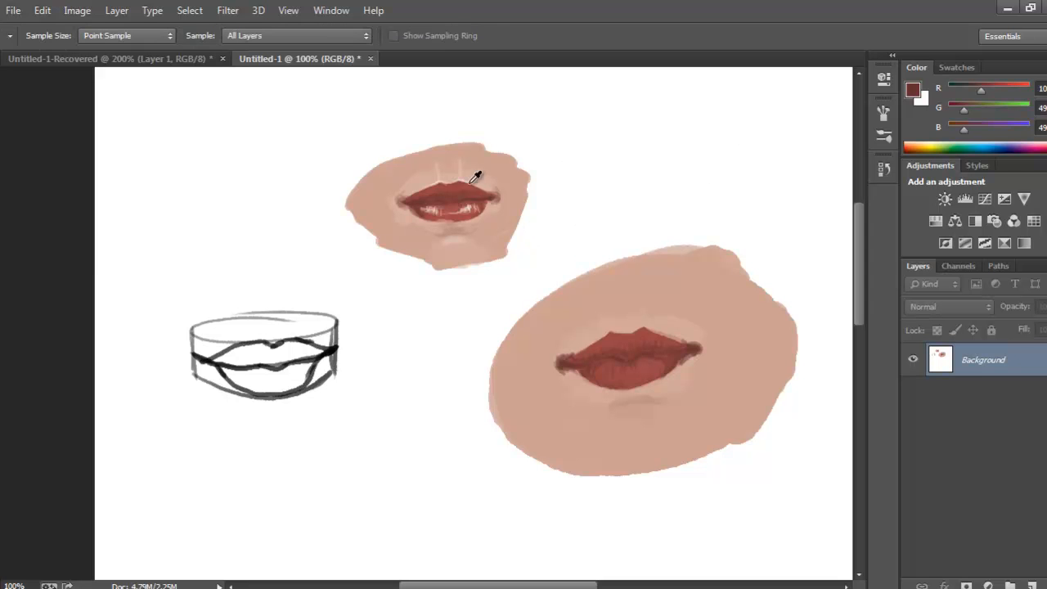
drag(467, 205, 455, 206)
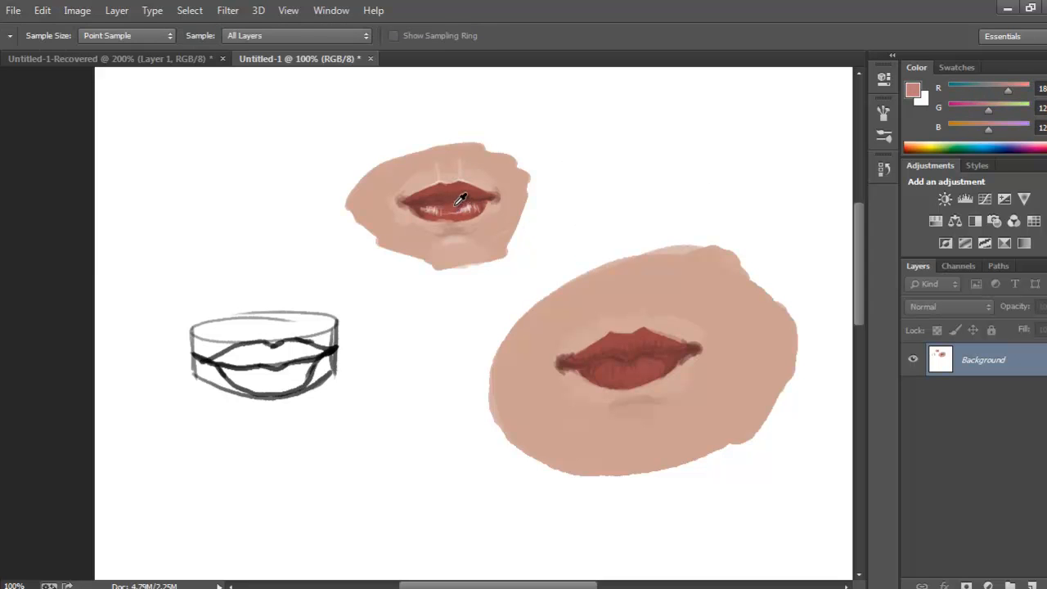
key(b)
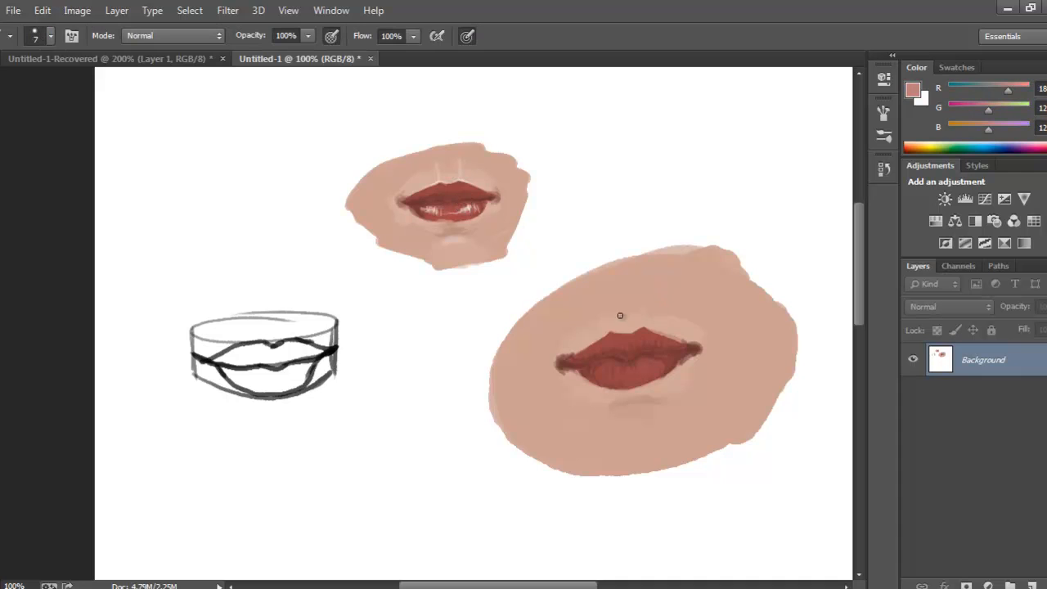
key(bracketright)
key(bracketright)
Step: Sample a mid red from the new lips and blend the lightened upper lip with it
key(i)
click(645, 361)
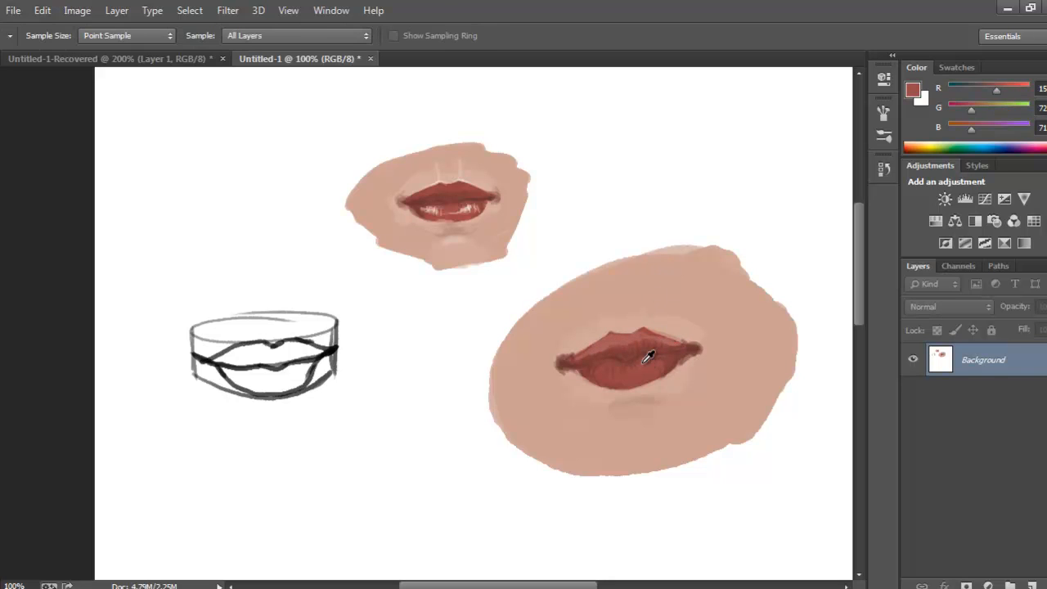
key(b)
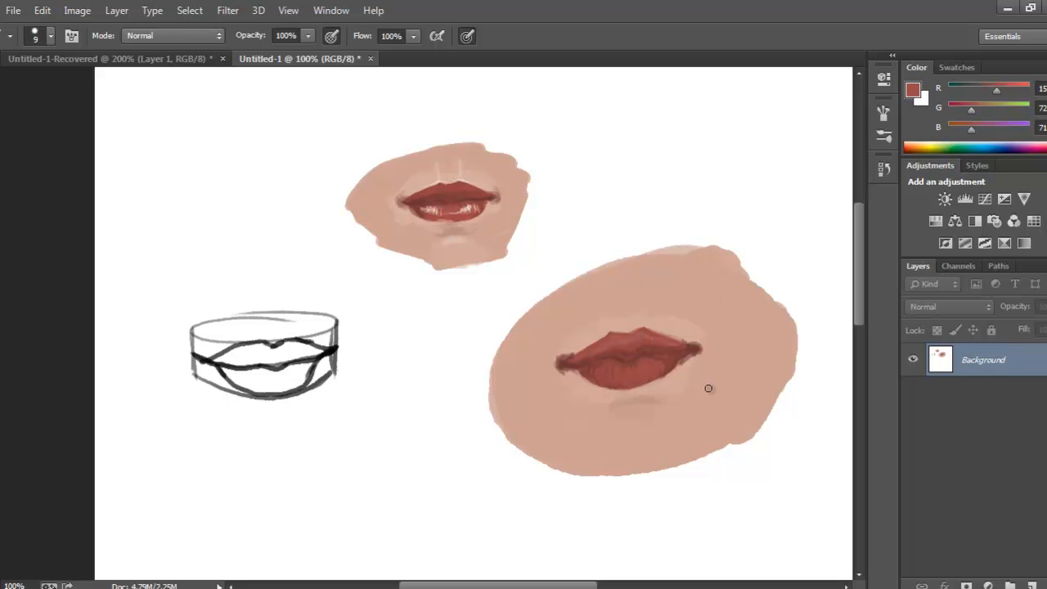
Step: Sample the skin tone above the new upper lip and trim both side edges of the lower lip with it
key(o)
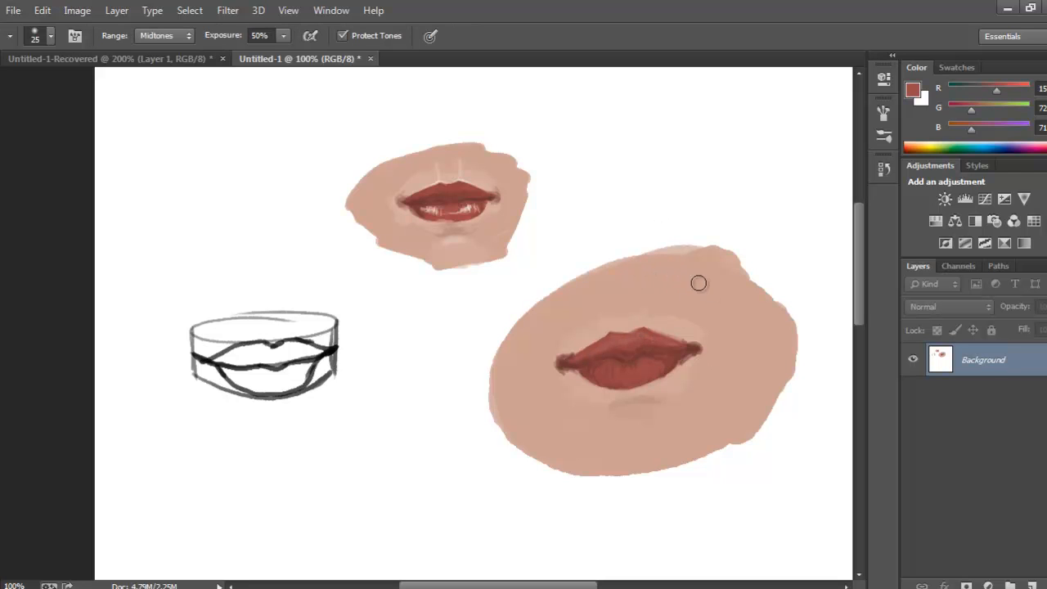
key(i)
click(675, 328)
key(b)
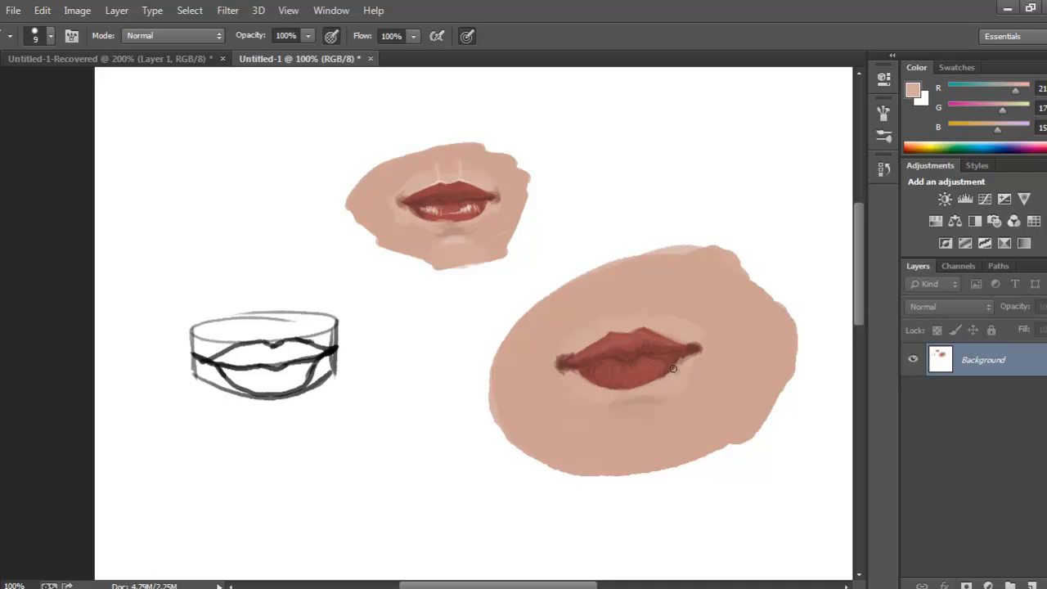
drag(573, 373, 631, 390)
Step: Turn sampled white into a very pale pink and paint glossy highlights across the new lower lip
alt+click(769, 139)
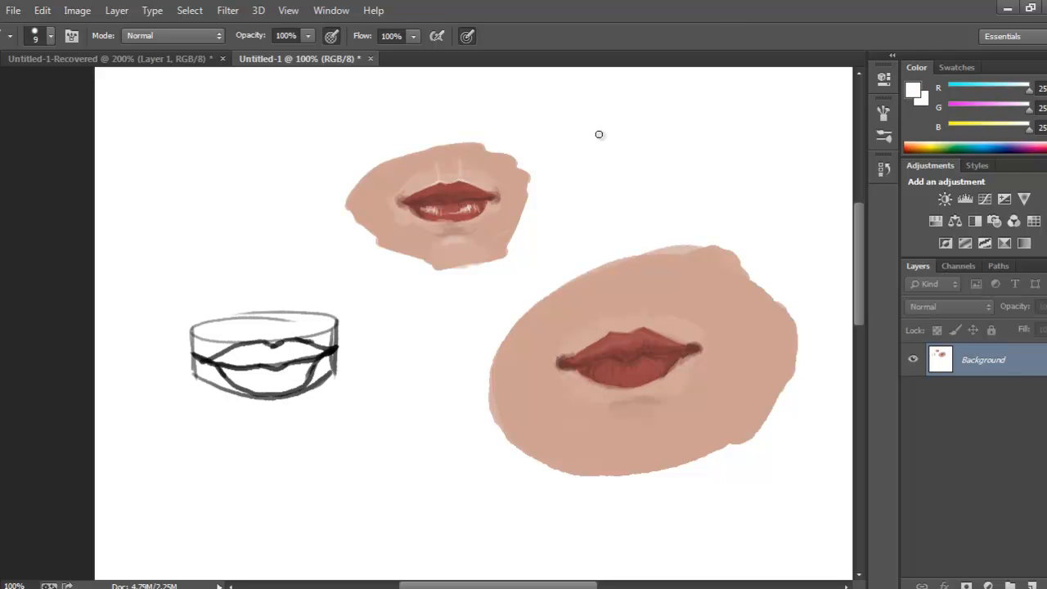
click(913, 89)
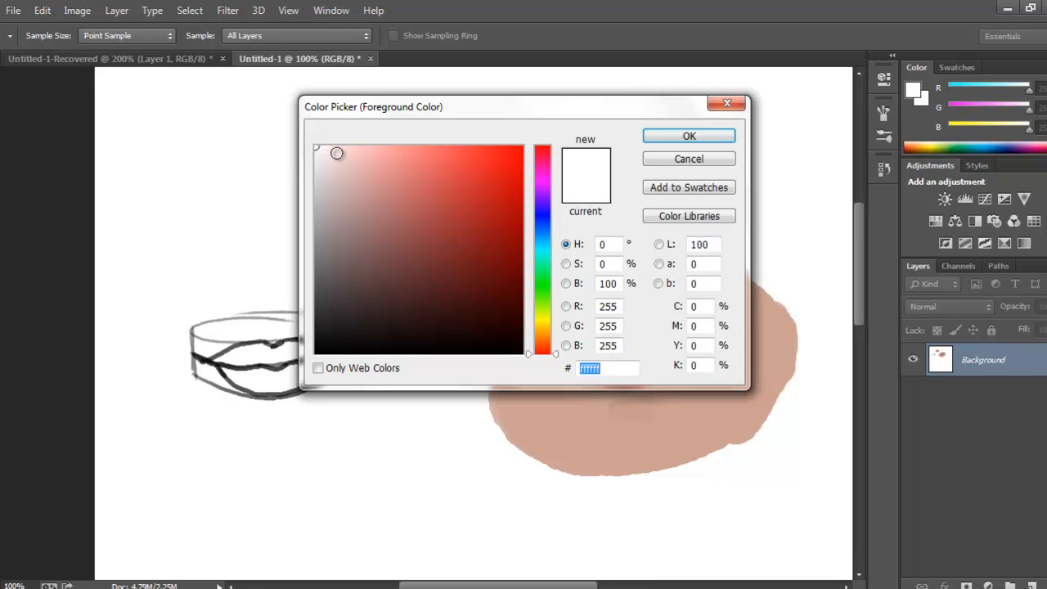
mouse_move(329, 149)
mouse_down()
mouse_move(369, 147)
mouse_move(327, 144)
mouse_up()
click(689, 136)
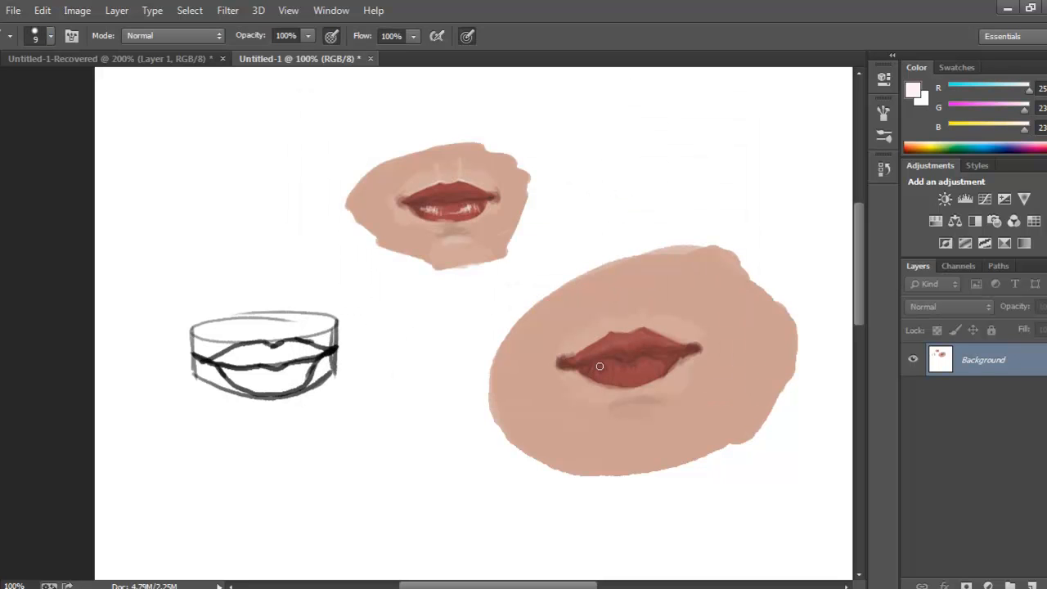
mouse_move(601, 366)
mouse_down()
mouse_move(603, 375)
mouse_move(647, 373)
mouse_up()
drag(612, 374, 653, 369)
Step: Paint thin pale pink highlight lines along the upper lip's border and the two philtrum ridges with a size 5 brush
key(z)
click(638, 344)
drag(643, 332, 543, 270)
key(b)
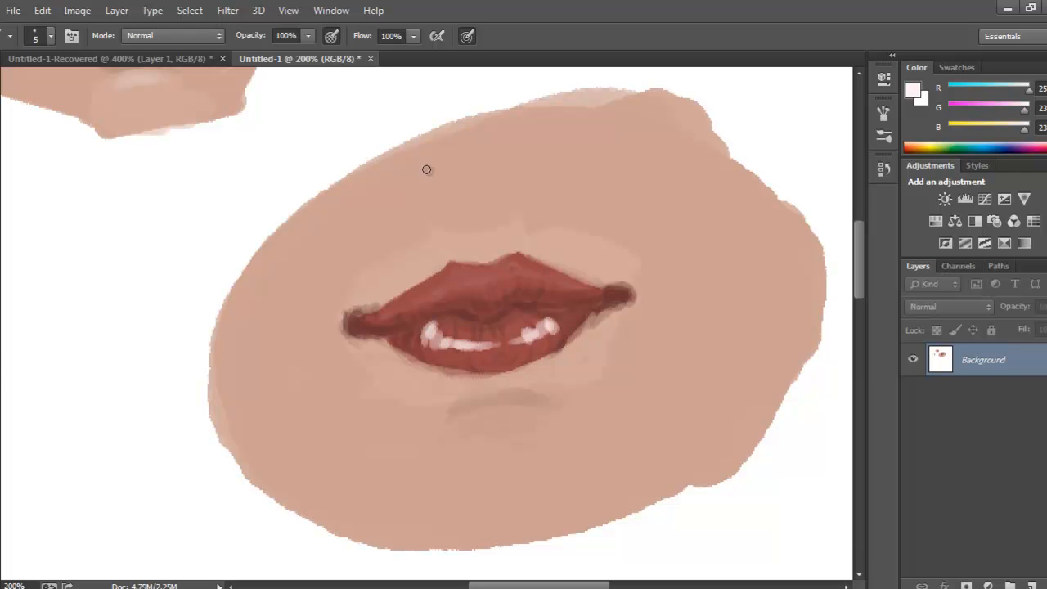
mouse_move(447, 263)
mouse_down()
mouse_move(423, 279)
mouse_move(467, 261)
mouse_move(451, 254)
mouse_move(497, 261)
mouse_up()
mouse_move(528, 253)
mouse_down()
mouse_move(556, 269)
mouse_move(511, 258)
mouse_move(437, 216)
mouse_up()
mouse_move(515, 219)
mouse_down()
mouse_move(514, 258)
mouse_move(510, 247)
mouse_up()
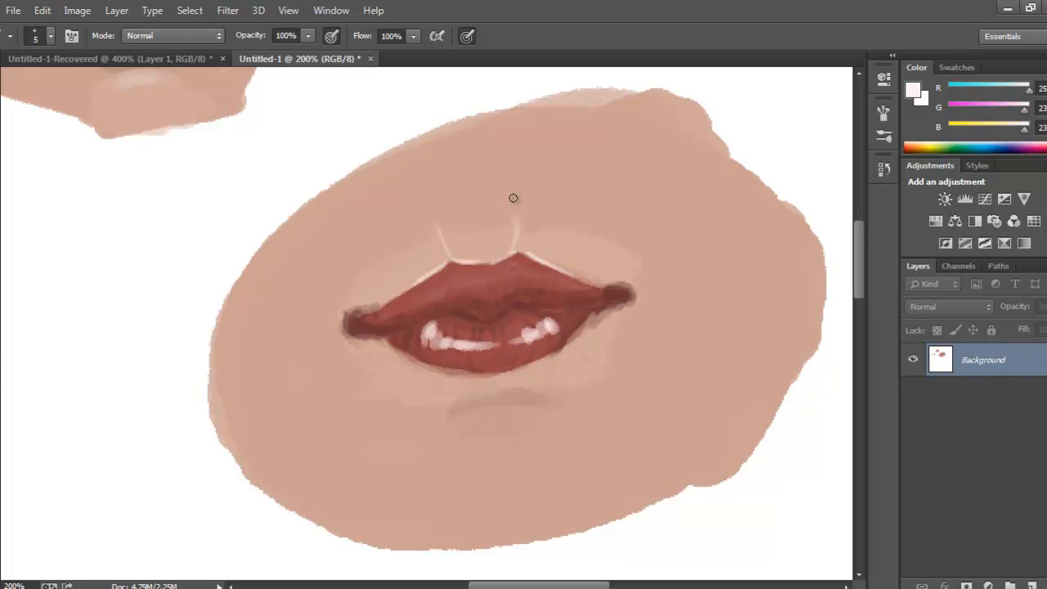
Step: Soften the philtrum lines with sampled skin tone and shade the groove with the shadow tone from below the lower lip
alt+click(416, 253)
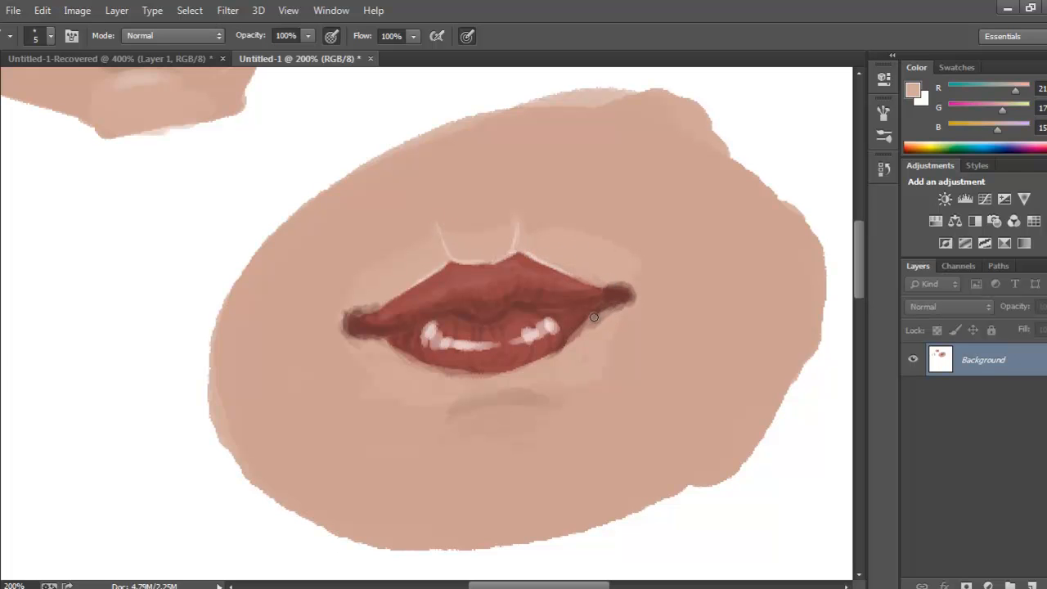
key(i)
click(528, 386)
key(b)
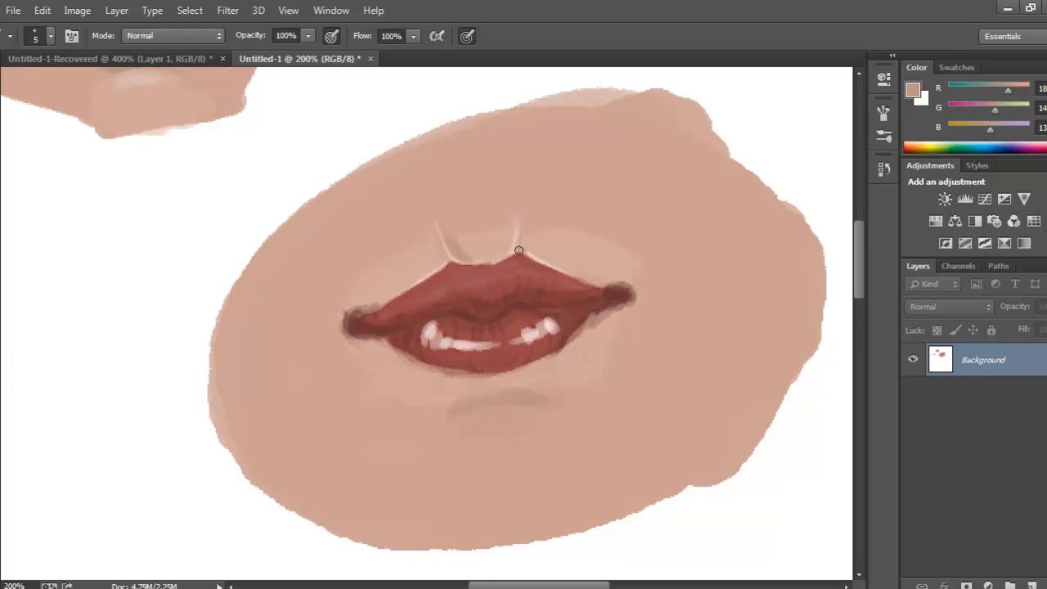
drag(456, 237, 466, 246)
alt+click(491, 234)
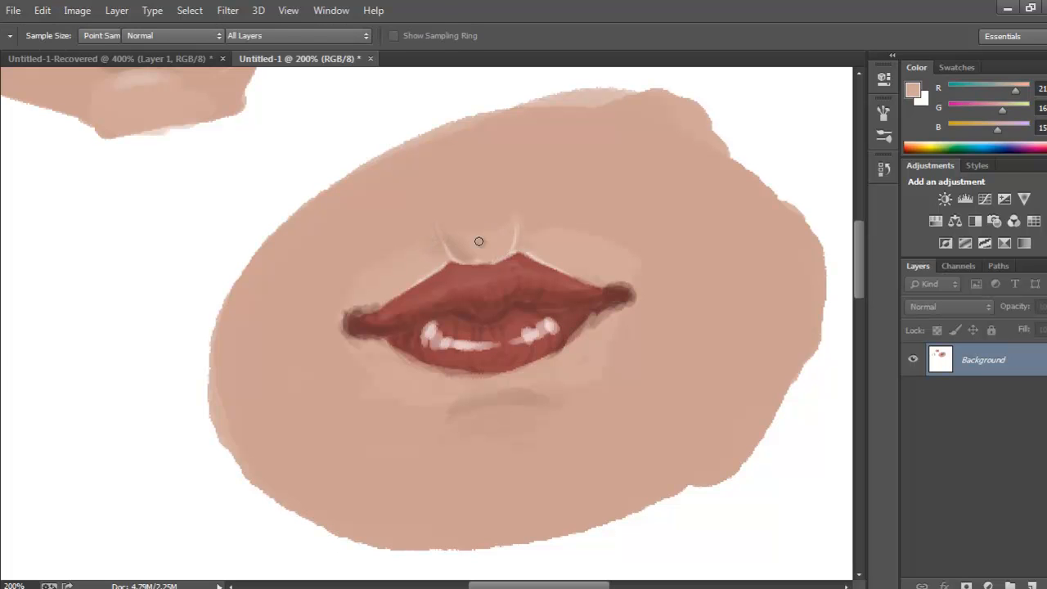
key(z)
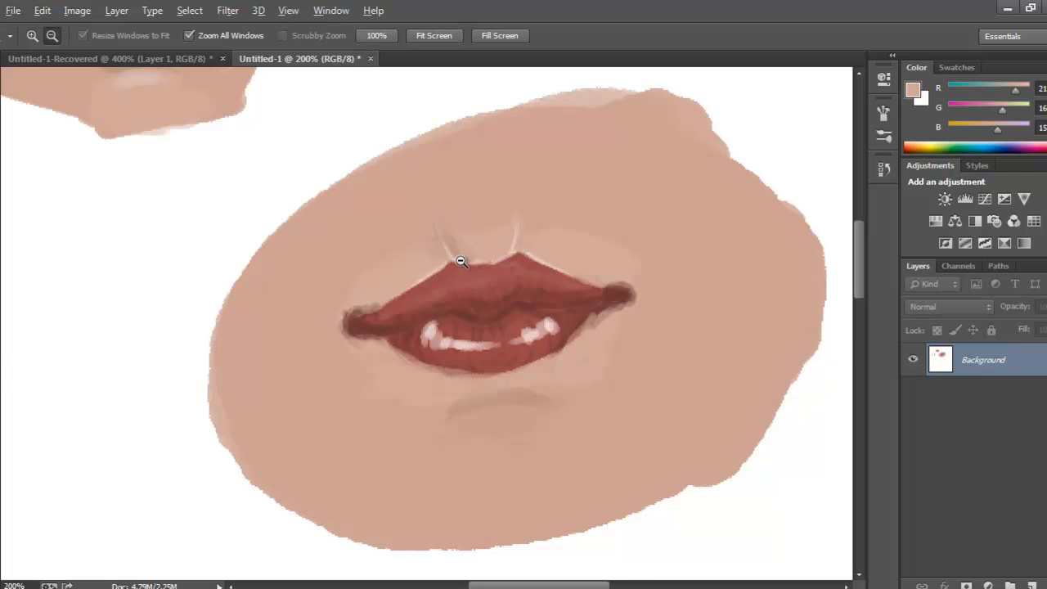
alt+click(462, 257)
alt+click(484, 259)
click(507, 268)
drag(535, 275, 523, 327)
mouse_move(575, 297)
mouse_down()
mouse_move(531, 257)
mouse_move(491, 306)
mouse_move(565, 357)
mouse_move(590, 298)
mouse_up()
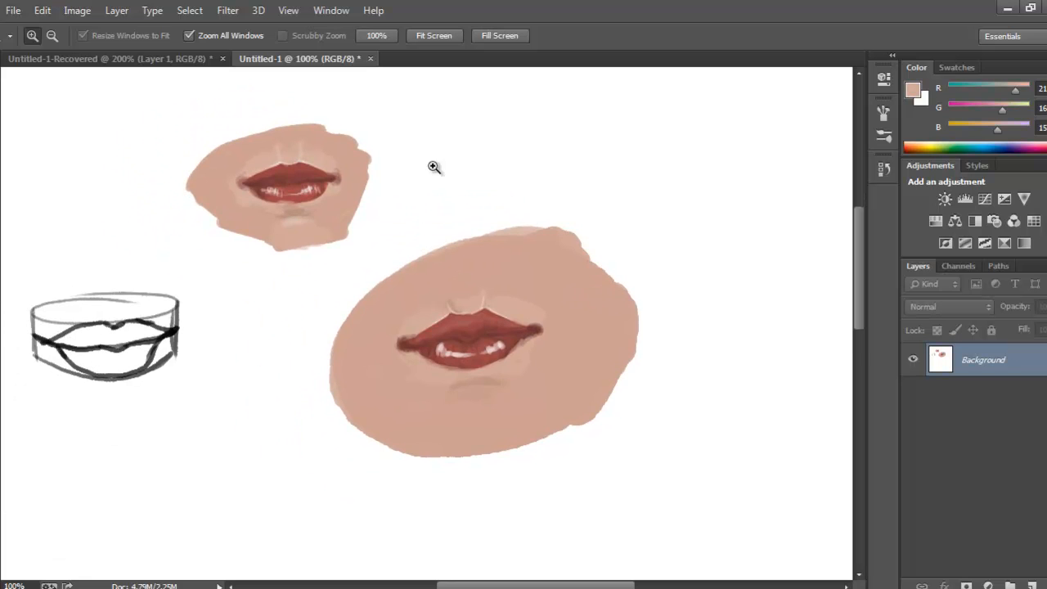
click(495, 588)
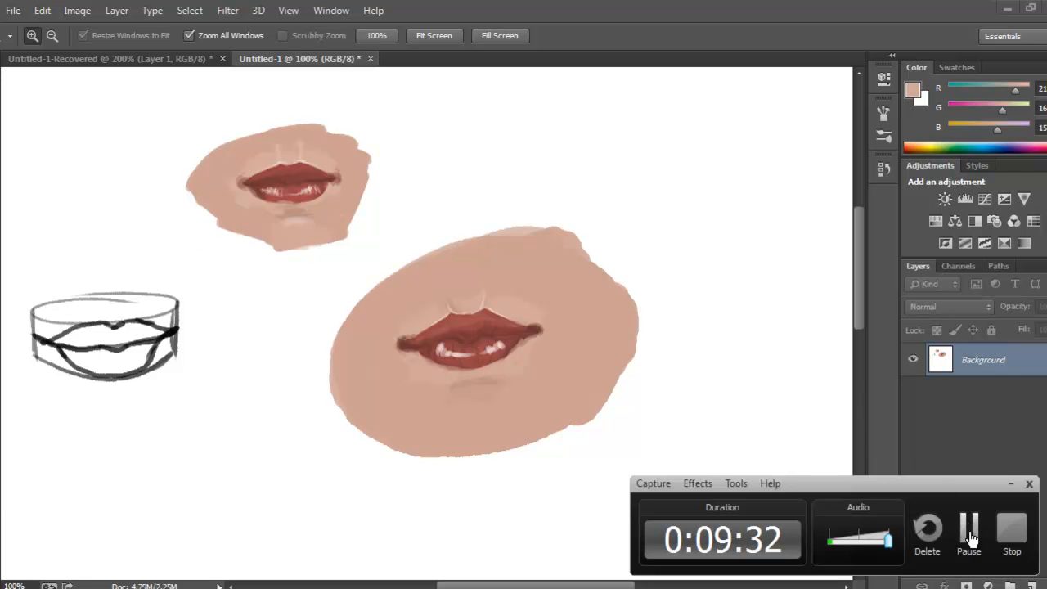
click(1012, 530)
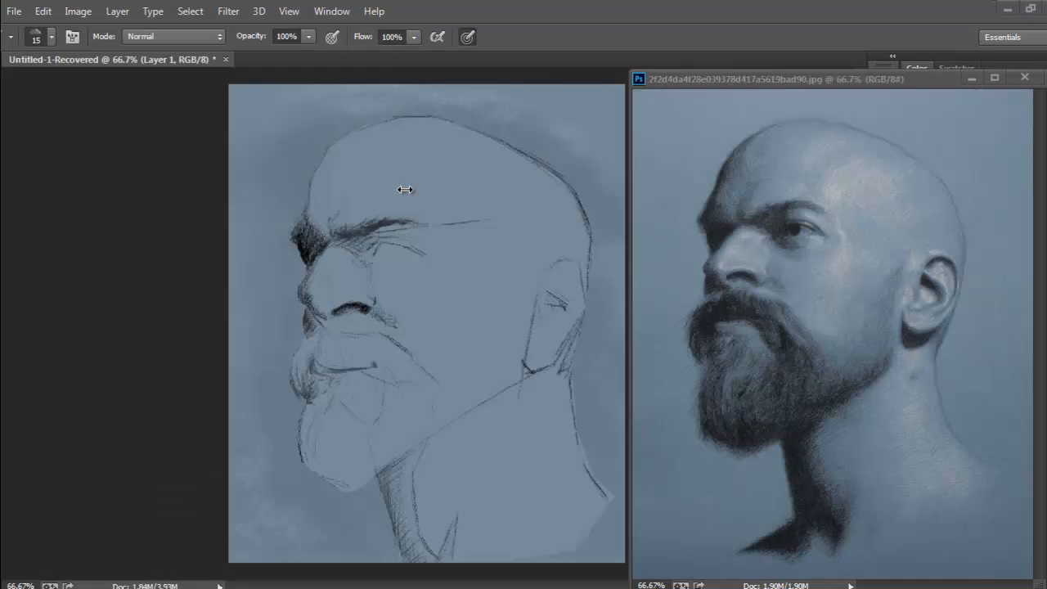
Step: Rework the back contour of the portrait sketch's skull with sampled background and skin tones, and hatch the forehead edge in the sampled dark tone
click(604, 159)
alt+click(603, 160)
drag(580, 217, 578, 198)
alt+click(308, 250)
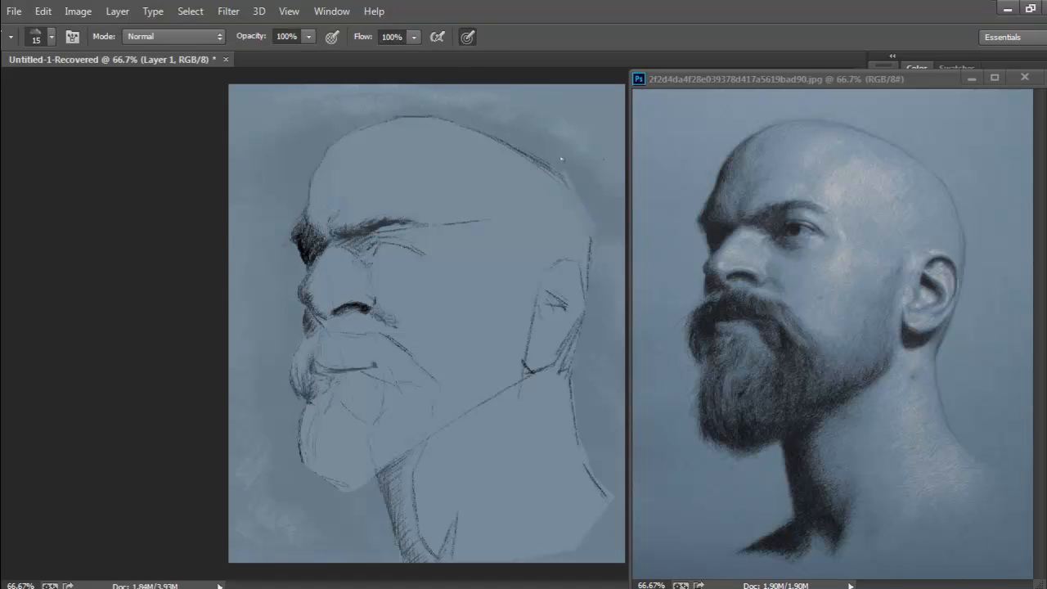
alt+click(594, 189)
alt+click(525, 155)
alt+click(311, 250)
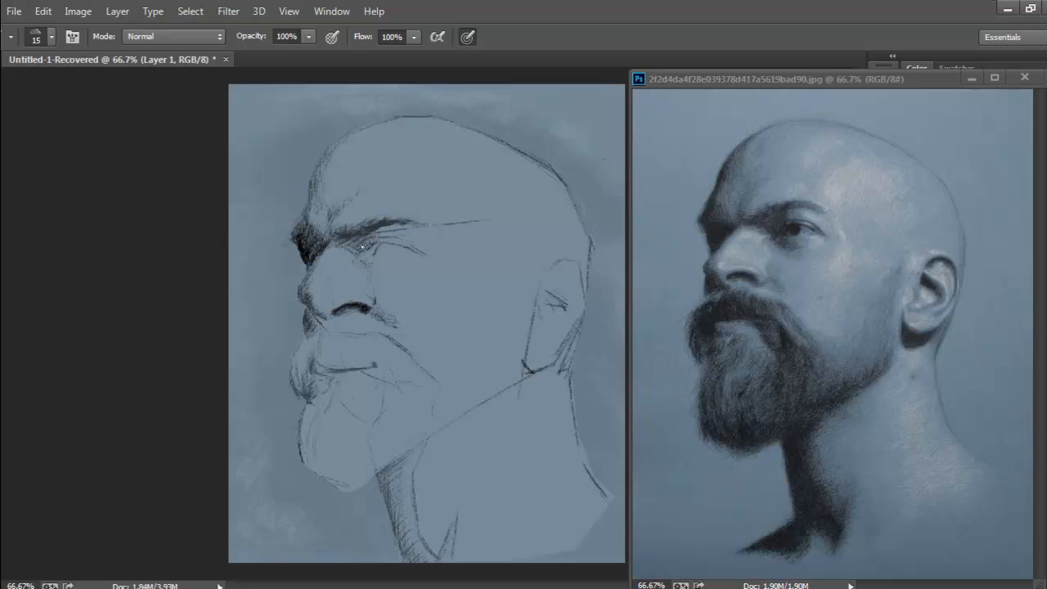
Step: Hatch the dark shadow on the neck beneath the beard, down to the collar notch
mouse_move(401, 463)
mouse_down()
mouse_move(393, 506)
mouse_move(404, 488)
mouse_move(401, 542)
mouse_move(420, 558)
mouse_move(395, 482)
mouse_move(442, 431)
mouse_move(390, 507)
mouse_move(415, 484)
mouse_move(402, 521)
mouse_move(426, 557)
mouse_up()
drag(457, 518, 445, 563)
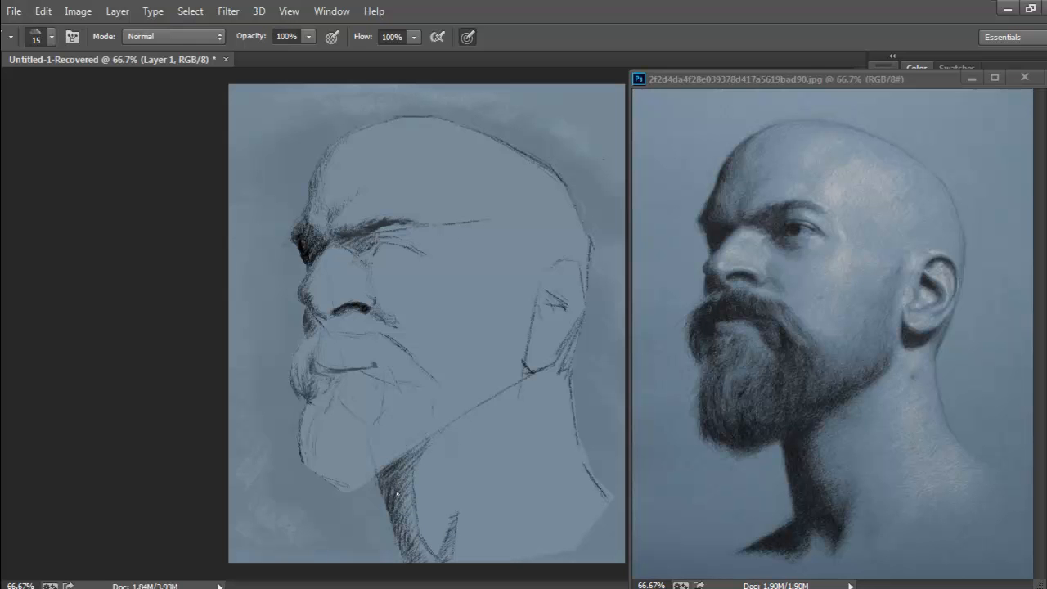
drag(434, 526, 420, 535)
Step: Hatch the beard's outer edge around the chin and along the jawline toward the neck
mouse_move(302, 441)
mouse_down()
mouse_move(323, 470)
mouse_move(305, 443)
mouse_move(341, 484)
mouse_move(331, 456)
mouse_move(346, 489)
mouse_up()
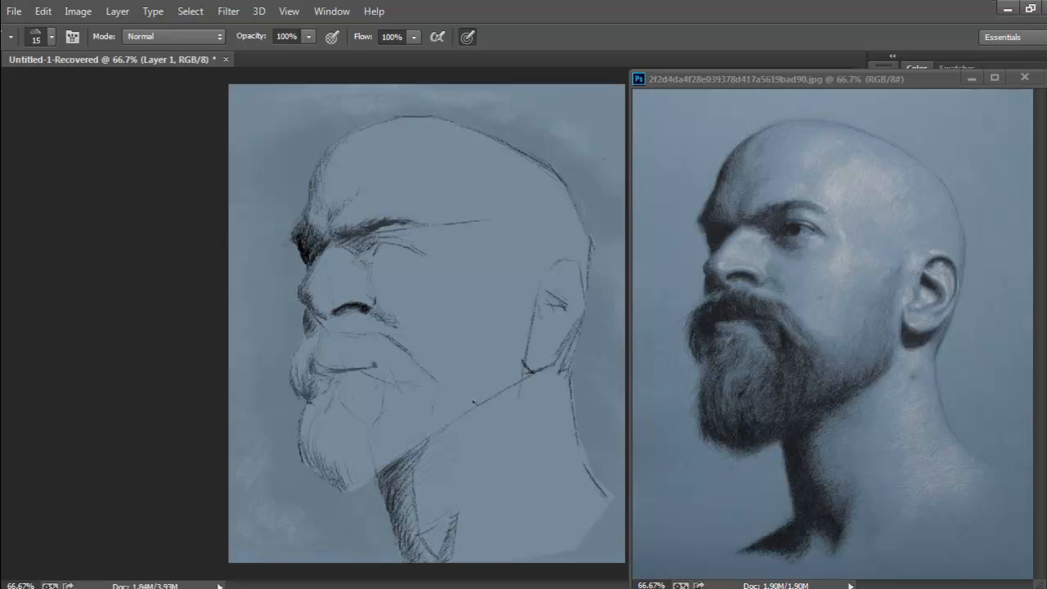
drag(477, 403, 414, 446)
mouse_move(432, 404)
mouse_down()
mouse_move(415, 427)
mouse_move(425, 402)
mouse_move(407, 435)
mouse_move(410, 387)
mouse_move(408, 452)
mouse_move(415, 390)
mouse_move(425, 403)
mouse_move(408, 412)
mouse_move(401, 449)
mouse_move(406, 440)
mouse_move(409, 456)
mouse_move(427, 443)
mouse_move(407, 456)
mouse_move(417, 451)
mouse_move(410, 430)
mouse_move(419, 439)
mouse_move(396, 451)
mouse_up()
drag(427, 424, 386, 468)
drag(390, 447, 373, 475)
drag(381, 476, 347, 496)
mouse_move(379, 463)
mouse_down()
mouse_move(358, 493)
mouse_move(349, 486)
mouse_up()
Step: Darken the bottom of the beard with dense, short hair strokes
drag(308, 443, 302, 476)
mouse_move(314, 461)
mouse_down()
mouse_move(305, 478)
mouse_move(319, 488)
mouse_move(330, 483)
mouse_move(324, 476)
mouse_up()
drag(308, 452, 326, 480)
drag(309, 450, 317, 470)
drag(302, 443, 320, 470)
drag(303, 444, 306, 451)
mouse_move(319, 460)
mouse_down()
mouse_move(329, 477)
mouse_move(320, 481)
mouse_move(346, 481)
mouse_up()
drag(340, 455, 355, 476)
drag(355, 465, 370, 481)
mouse_move(359, 461)
mouse_down()
mouse_move(370, 476)
mouse_move(350, 481)
mouse_move(368, 483)
mouse_up()
mouse_move(344, 479)
mouse_down()
mouse_move(356, 489)
mouse_move(339, 474)
mouse_up()
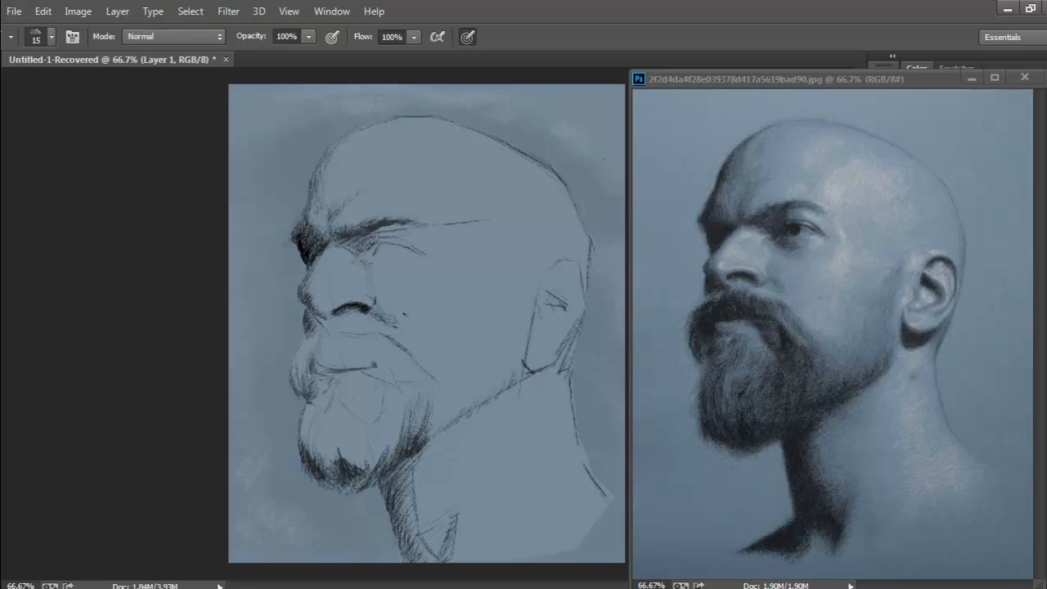
Step: Refine the nose tip and far brow with sampled tones, and darken the far side of the moustache with hair strokes
mouse_move(311, 314)
mouse_down()
mouse_move(325, 248)
mouse_move(302, 301)
mouse_up()
alt+click(302, 263)
drag(297, 248, 308, 268)
alt+click(306, 250)
mouse_move(318, 367)
mouse_down()
mouse_move(320, 339)
mouse_move(330, 361)
mouse_move(327, 336)
mouse_move(331, 366)
mouse_move(311, 351)
mouse_move(320, 345)
mouse_move(312, 366)
mouse_move(310, 345)
mouse_move(298, 379)
mouse_move(353, 290)
mouse_move(337, 345)
mouse_move(321, 360)
mouse_move(329, 359)
mouse_move(324, 342)
mouse_move(326, 356)
mouse_move(303, 361)
mouse_move(309, 390)
mouse_move(299, 347)
mouse_up()
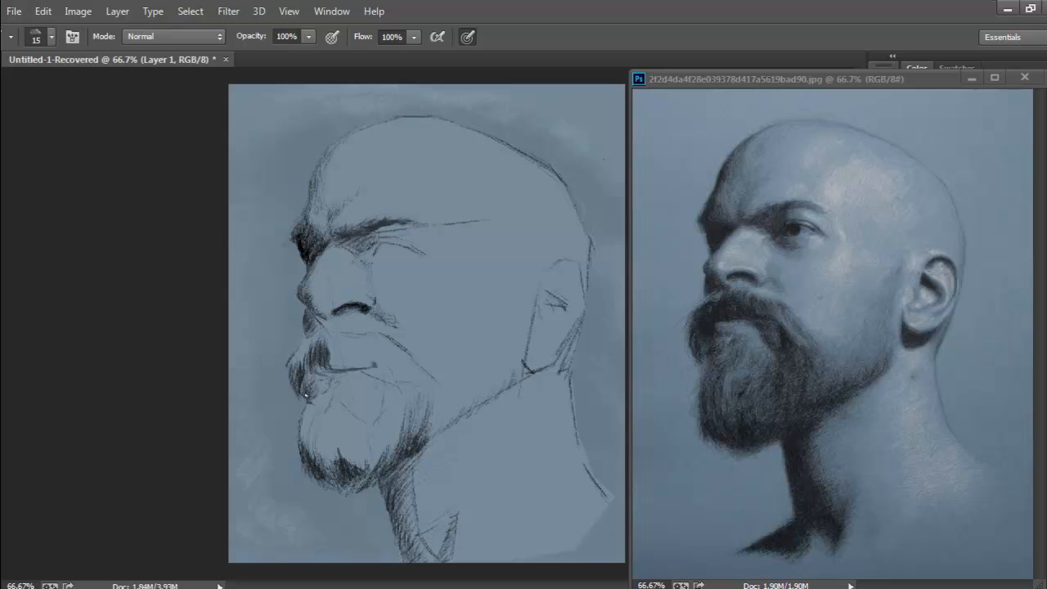
Step: Draw the near eye with a dark iris, an inner corner and lower lid lines
drag(376, 244, 360, 255)
drag(396, 267, 375, 266)
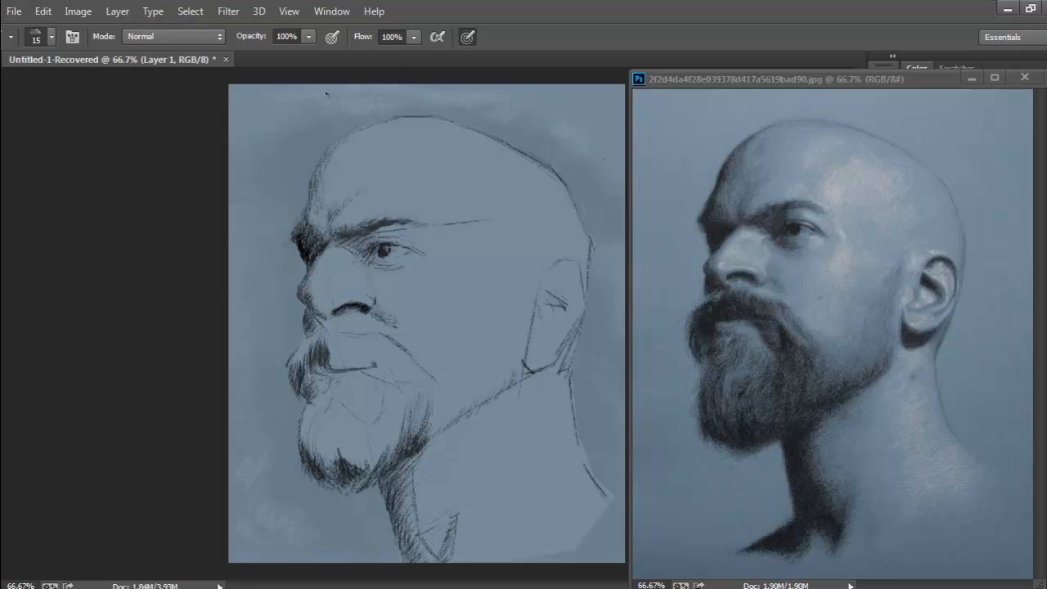
drag(381, 246, 389, 247)
Step: Darken beneath the nose tip and redraw the back of the neck farther inward, covering the old line with background tone
drag(323, 317, 318, 310)
mouse_move(586, 301)
mouse_down()
mouse_move(569, 383)
mouse_move(571, 456)
mouse_move(605, 496)
mouse_up()
alt+click(587, 412)
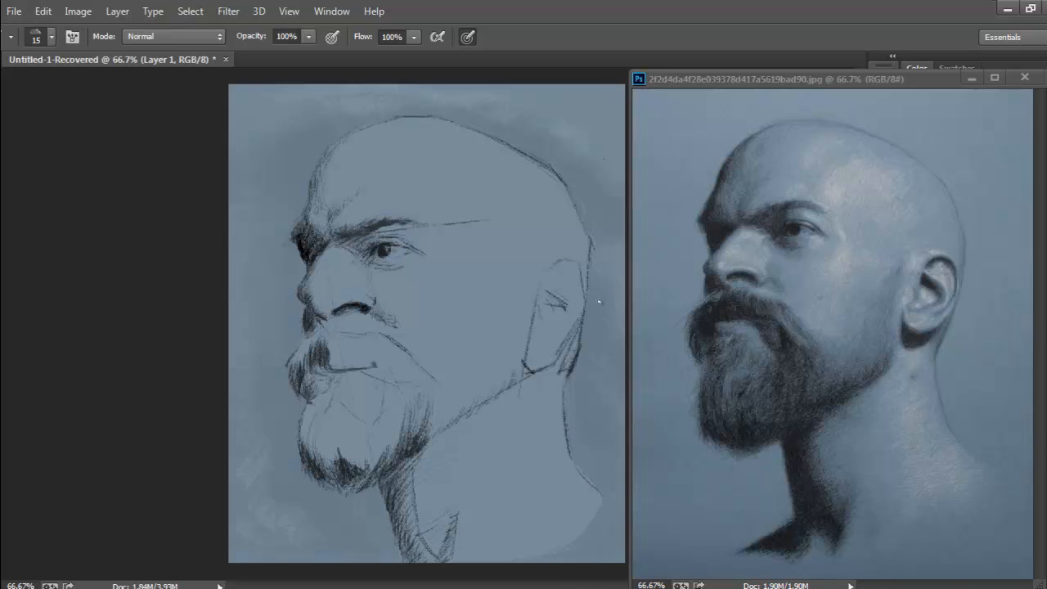
Step: Set the brush color to pale blue e5f2fc and paint a highlight at the near eyebrow's outer end
key(n)
mouse_move(342, 201)
mouse_down()
mouse_move(351, 182)
mouse_move(334, 150)
mouse_up()
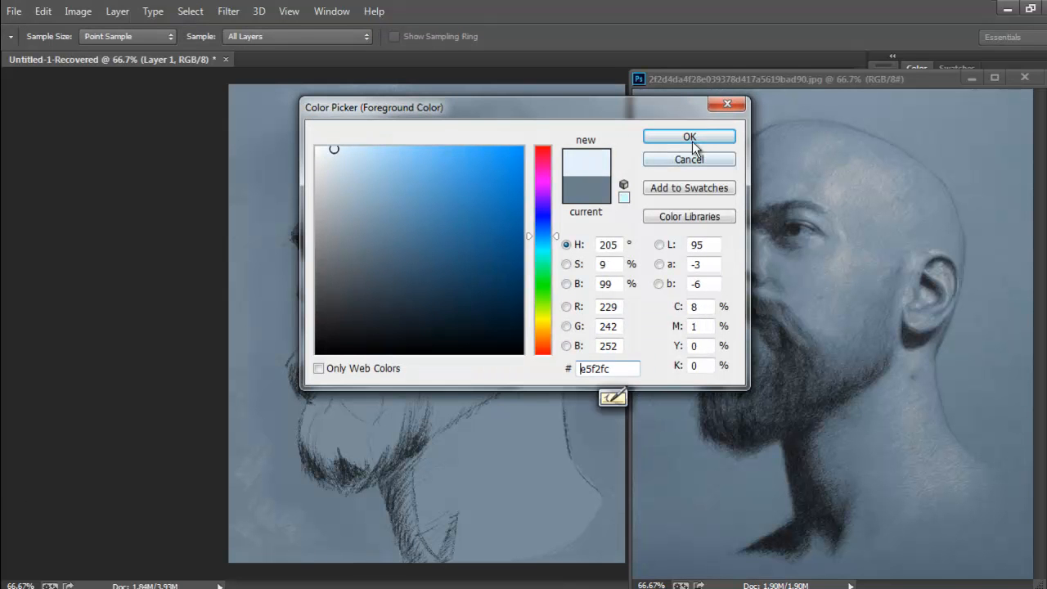
key(Return)
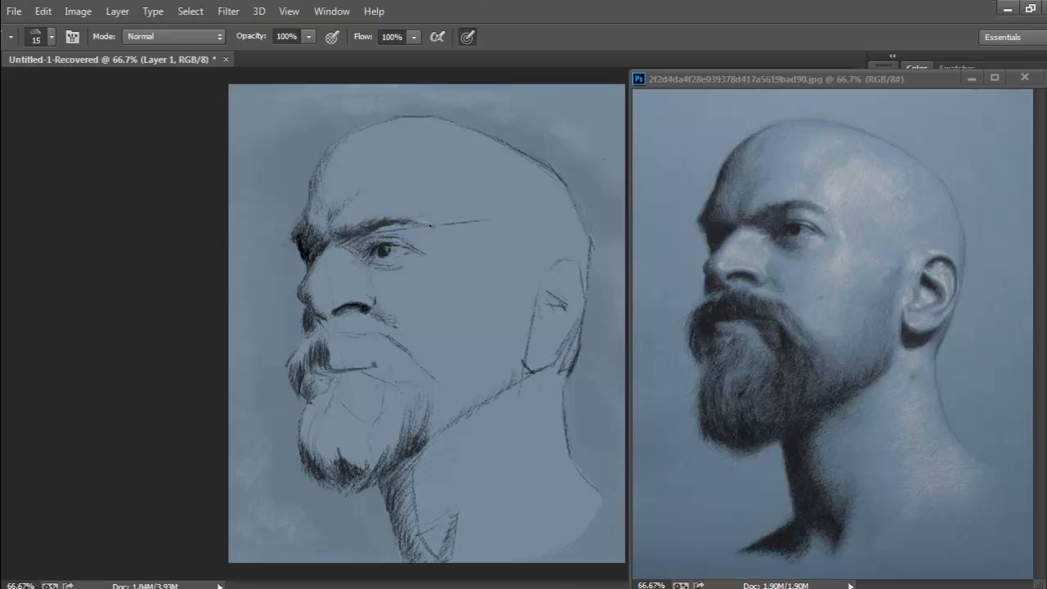
drag(415, 218, 426, 221)
Step: Lower the brush opacity to 40% and paint pale highlights above the near brow, on the temple and cheekbone, and beside the eye
drag(313, 36, 287, 52)
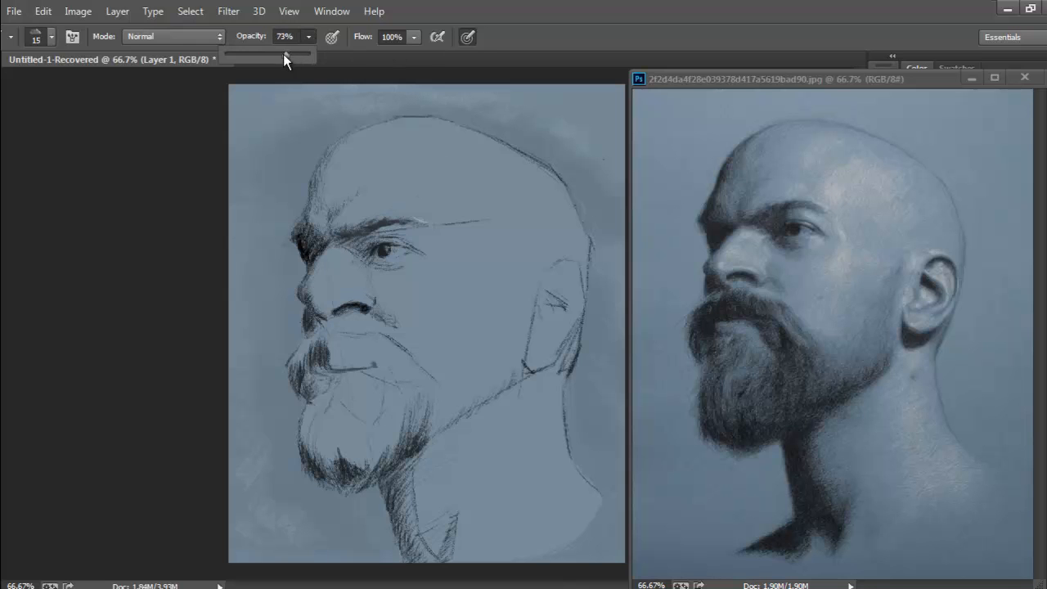
click(392, 217)
drag(387, 200, 393, 209)
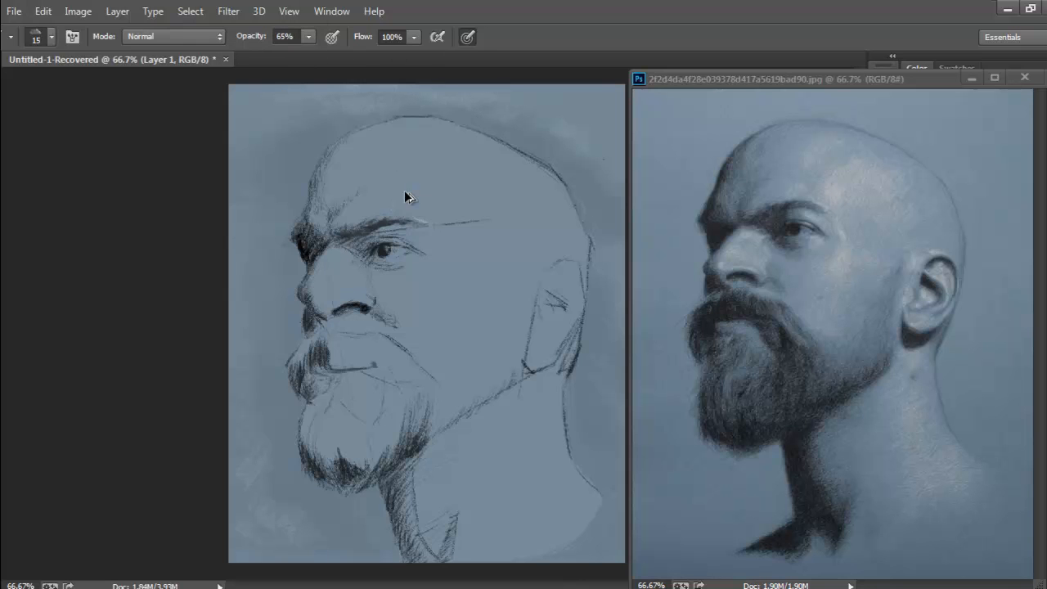
drag(308, 36, 289, 53)
drag(391, 203, 383, 209)
drag(423, 204, 428, 217)
drag(443, 262, 430, 290)
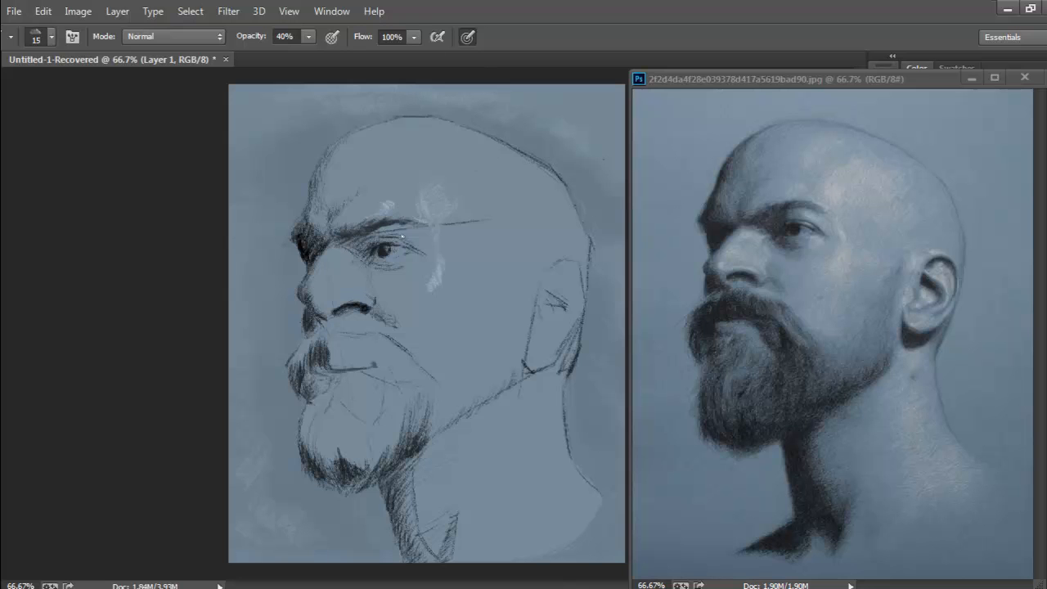
drag(418, 241, 422, 242)
Step: Set the brush color to near-black 080808 and deepen the shadow between the near eyebrow and the eye's inner corner
alt+click(354, 235)
click(5, 471)
click(322, 348)
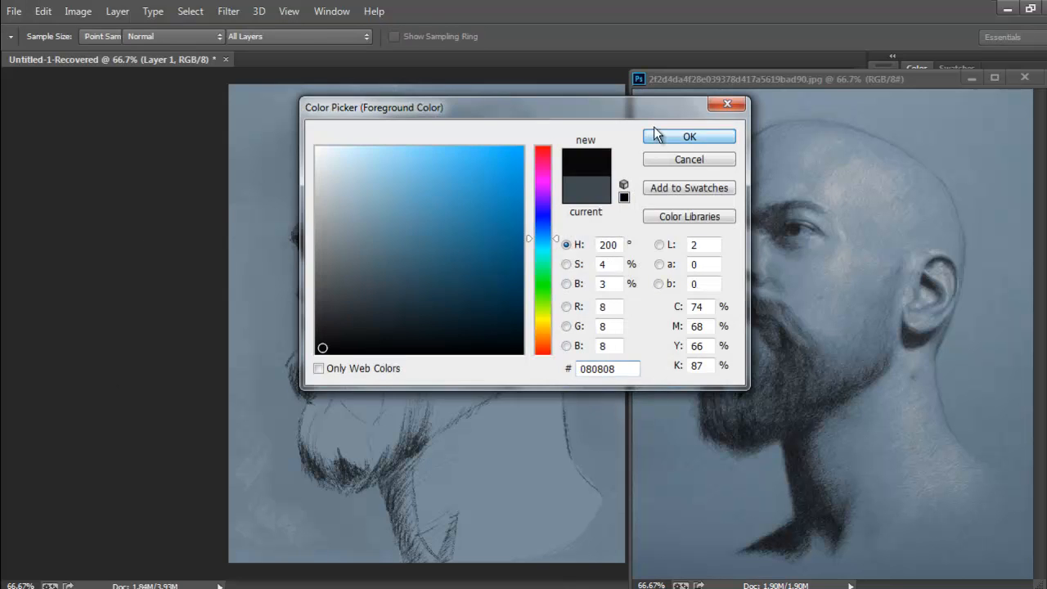
click(657, 139)
mouse_move(344, 243)
mouse_down()
mouse_move(390, 243)
mouse_move(366, 249)
mouse_up()
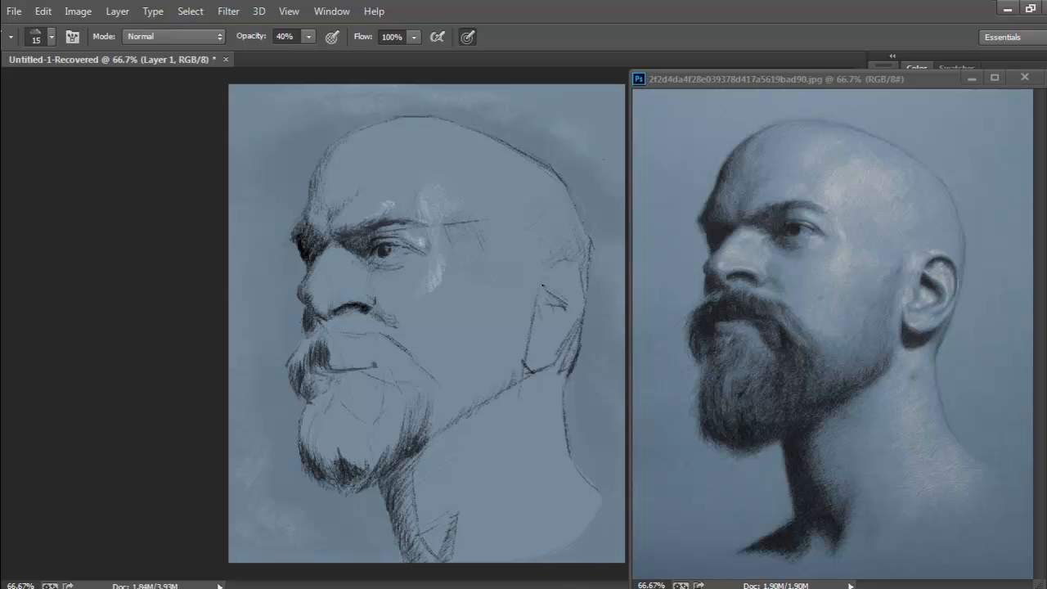
Step: Fill the moustache with near-black hair strokes running down over the mouth
mouse_move(328, 346)
mouse_down()
mouse_move(356, 364)
mouse_move(361, 354)
mouse_move(331, 350)
mouse_move(338, 326)
mouse_move(342, 354)
mouse_move(343, 330)
mouse_move(315, 351)
mouse_up()
drag(310, 354, 299, 357)
drag(306, 348, 295, 363)
mouse_move(354, 338)
mouse_down()
mouse_move(363, 357)
mouse_move(352, 360)
mouse_up()
mouse_move(350, 341)
mouse_down()
mouse_move(355, 358)
mouse_move(328, 404)
mouse_move(343, 405)
mouse_up()
Step: Add long near-black hair strokes through the middle and far side of the beard
mouse_move(378, 366)
mouse_down()
mouse_move(390, 383)
mouse_move(386, 445)
mouse_move(380, 425)
mouse_up()
drag(309, 408, 308, 451)
mouse_move(322, 430)
mouse_down()
mouse_move(354, 396)
mouse_move(361, 415)
mouse_move(368, 397)
mouse_move(328, 467)
mouse_up()
drag(338, 412, 324, 465)
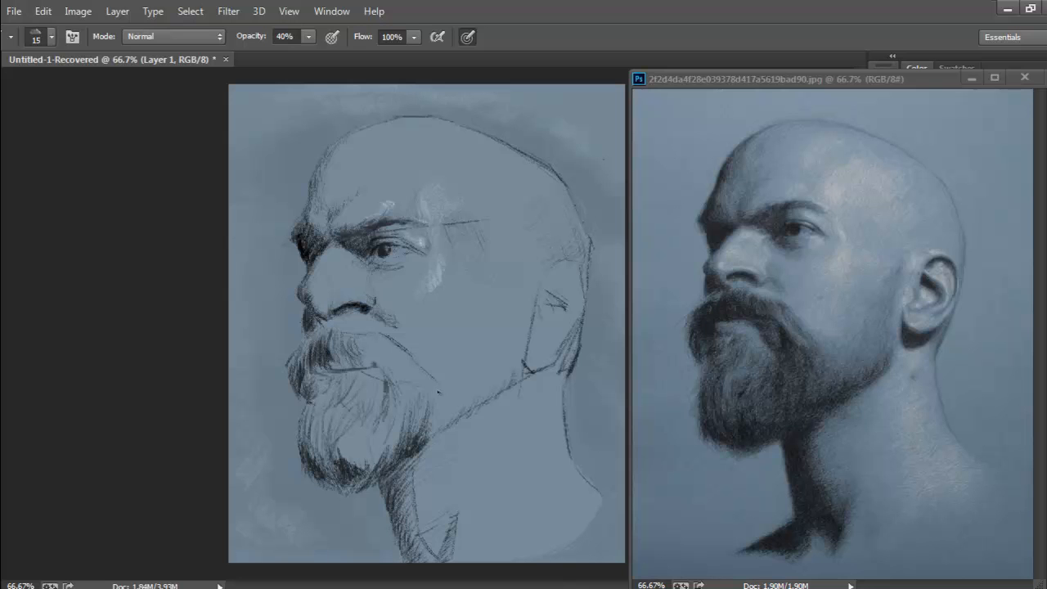
Step: Add near-black hair strokes at the beard's rear edge and along the jawline up to the ear
mouse_move(409, 398)
mouse_down()
mouse_move(416, 433)
mouse_move(406, 440)
mouse_move(404, 420)
mouse_move(400, 429)
mouse_up()
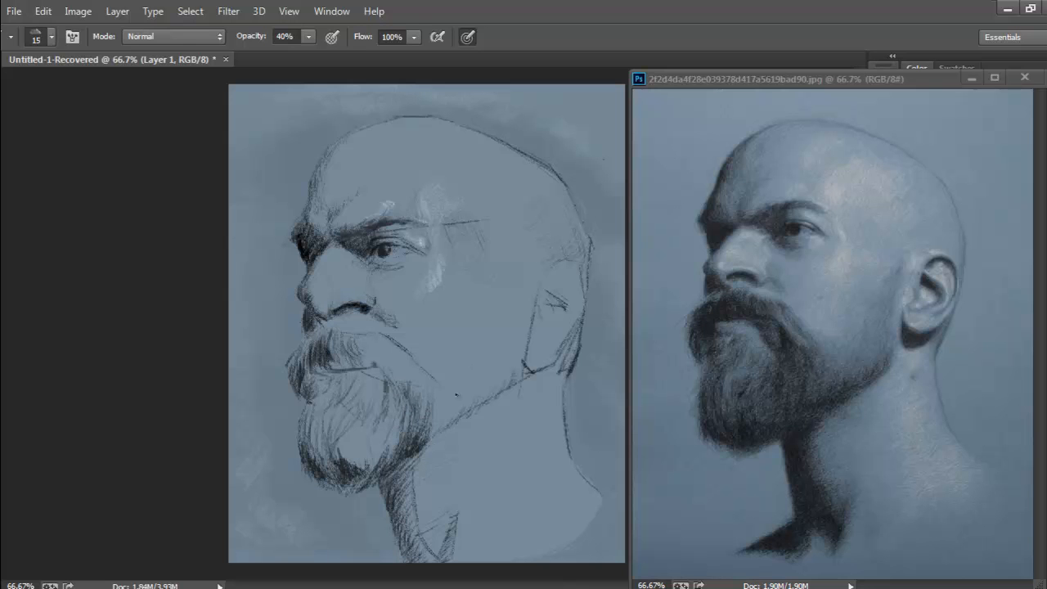
mouse_move(472, 403)
mouse_down()
mouse_move(482, 379)
mouse_move(427, 446)
mouse_up()
drag(448, 403, 442, 433)
mouse_move(487, 396)
mouse_down()
mouse_move(476, 413)
mouse_move(490, 404)
mouse_up()
mouse_move(512, 378)
mouse_down()
mouse_move(497, 398)
mouse_move(508, 387)
mouse_up()
mouse_move(516, 360)
mouse_down()
mouse_move(512, 379)
mouse_move(515, 371)
mouse_up()
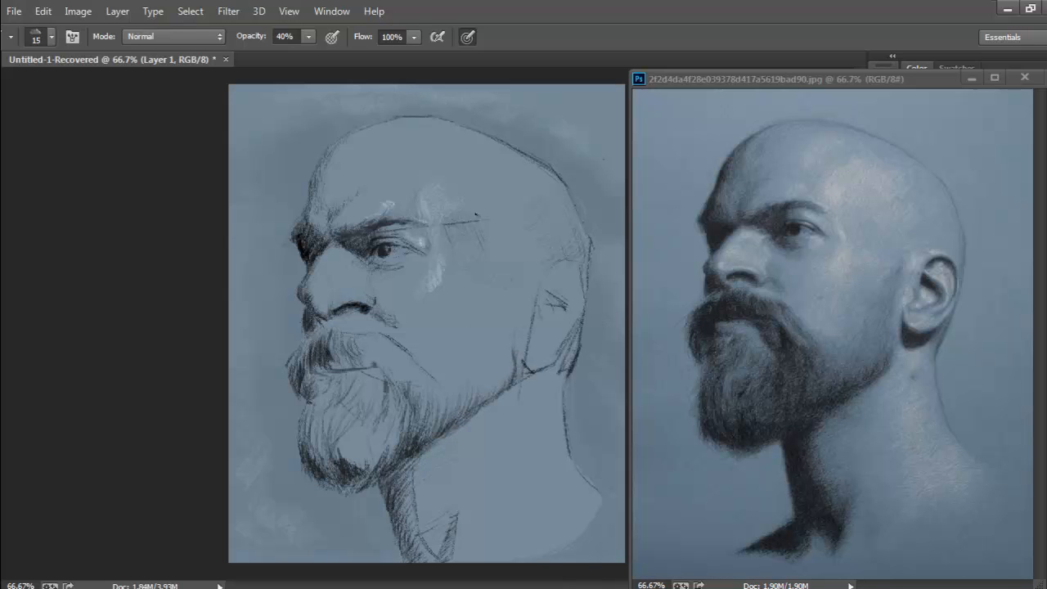
Step: Sample a pale skin tone and brush highlights onto the cheek, the front edge of the ear, and the nose
alt+click(423, 242)
drag(521, 332, 521, 362)
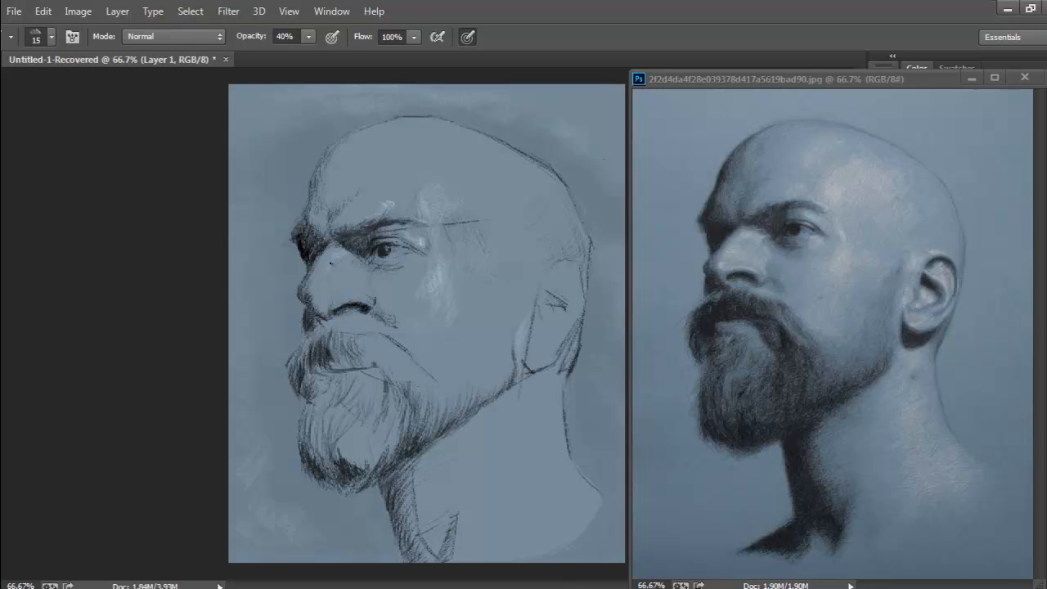
mouse_move(332, 301)
mouse_down()
mouse_move(360, 299)
mouse_move(322, 300)
mouse_up()
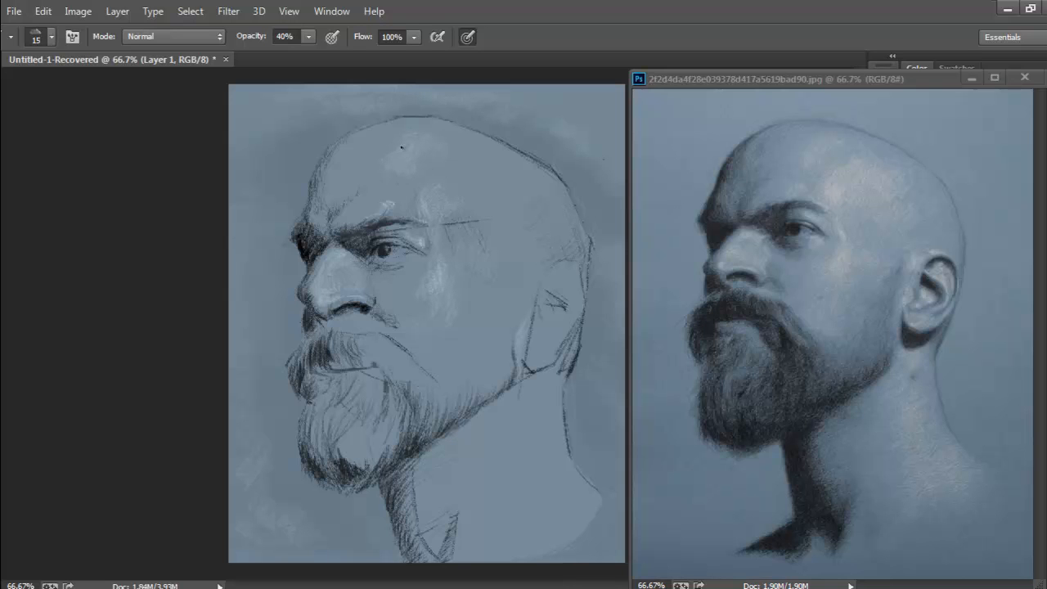
Step: Sample a light tone and paint highlights on the temple and along the moustache's upper edge
alt+click(305, 198)
key(i)
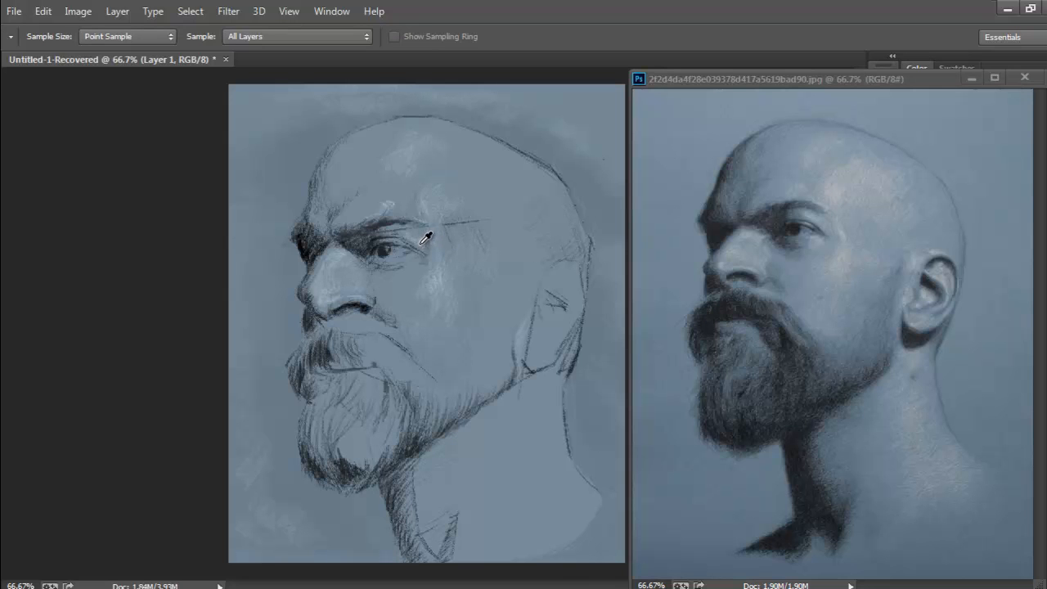
key(b)
drag(316, 328, 299, 351)
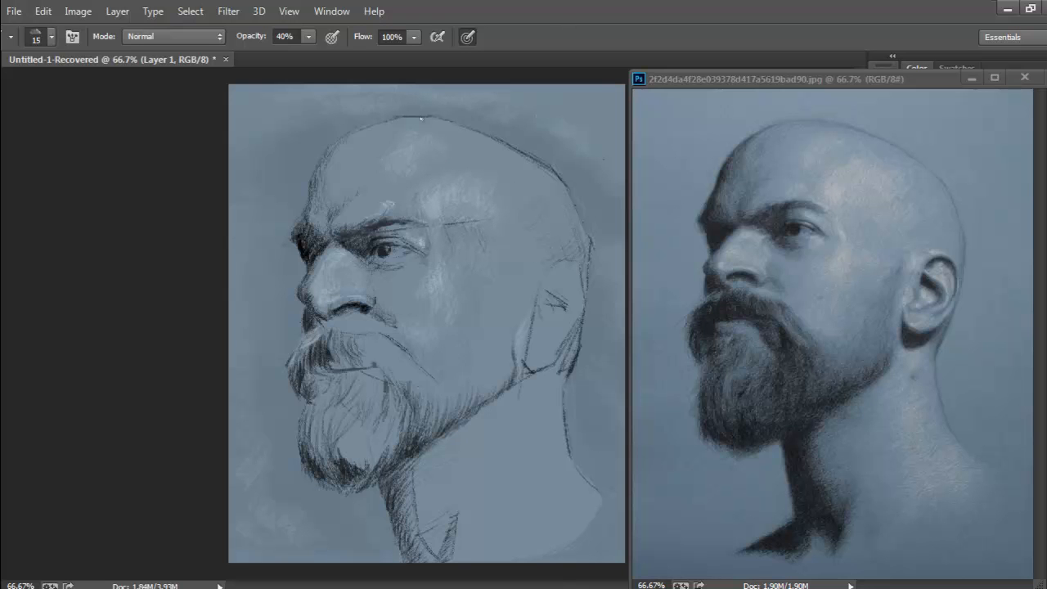
Step: Enlarge the brush to 35 and use sampled tones to soften the skull outline down the back of the head
alt+click(305, 249)
alt+click(520, 147)
key(bracketright)
key(bracketright)
key(bracketright)
key(bracketright)
mouse_move(544, 159)
mouse_down()
mouse_move(590, 218)
mouse_move(603, 268)
mouse_move(591, 353)
mouse_move(570, 332)
mouse_up()
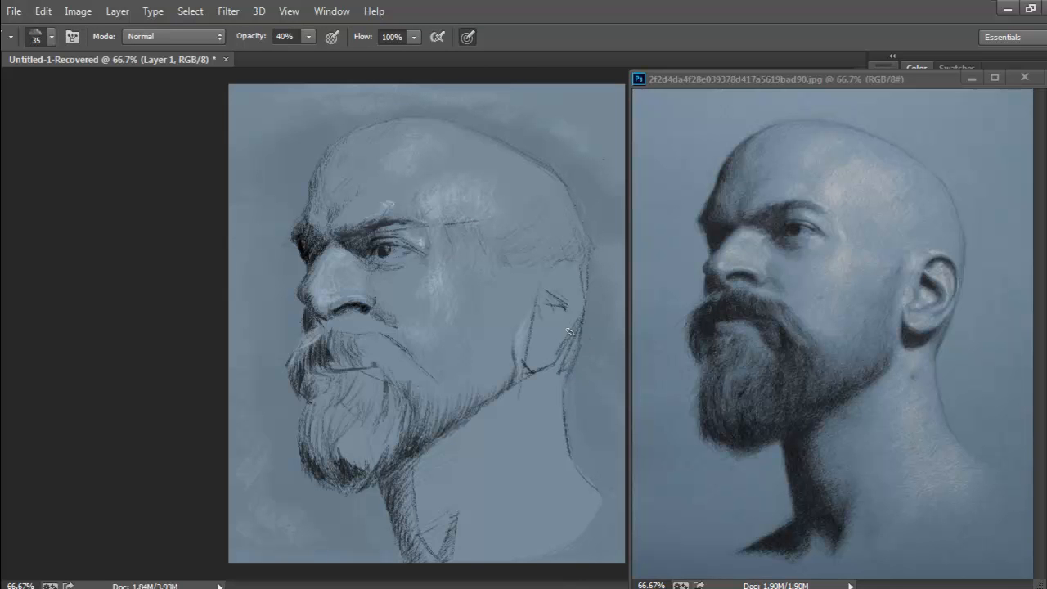
Step: Sample a dark tone, reduce the brush size, and hatch shading on the back of the skull above the ear
alt+click(319, 221)
key(bracketleft)
key(bracketleft)
drag(580, 224, 582, 264)
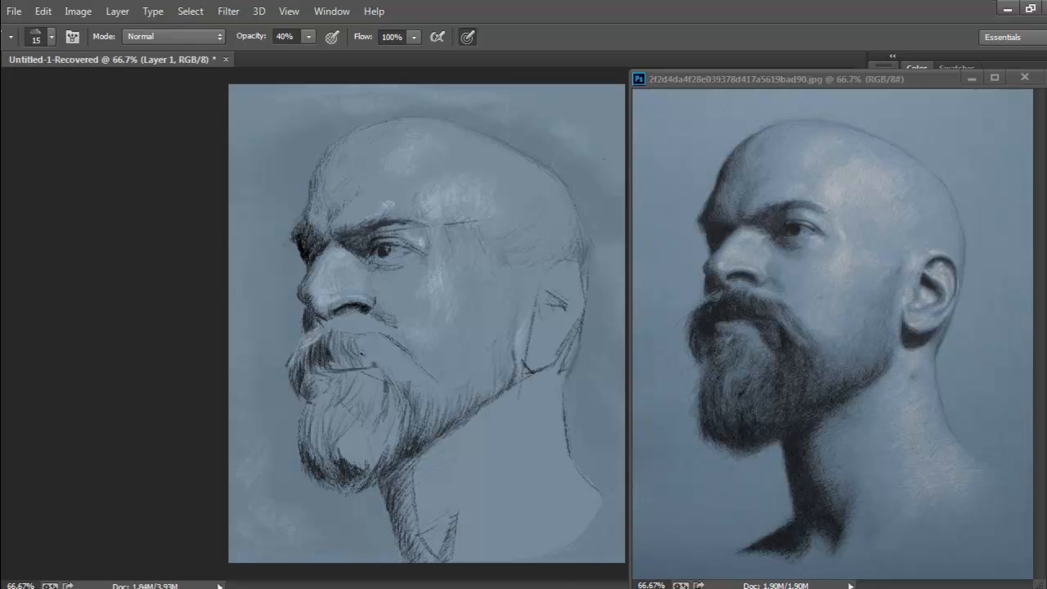
Step: Draw dark hair strokes along the near side of the moustache and down into the rear of the beard
mouse_move(368, 353)
mouse_down()
mouse_move(393, 375)
mouse_move(357, 343)
mouse_move(402, 380)
mouse_move(392, 355)
mouse_move(407, 359)
mouse_move(370, 335)
mouse_move(403, 351)
mouse_move(438, 394)
mouse_move(420, 367)
mouse_move(428, 398)
mouse_up()
mouse_move(419, 375)
mouse_down()
mouse_move(436, 394)
mouse_move(420, 418)
mouse_up()
mouse_move(425, 393)
mouse_down()
mouse_move(422, 421)
mouse_move(435, 424)
mouse_up()
drag(442, 397, 440, 417)
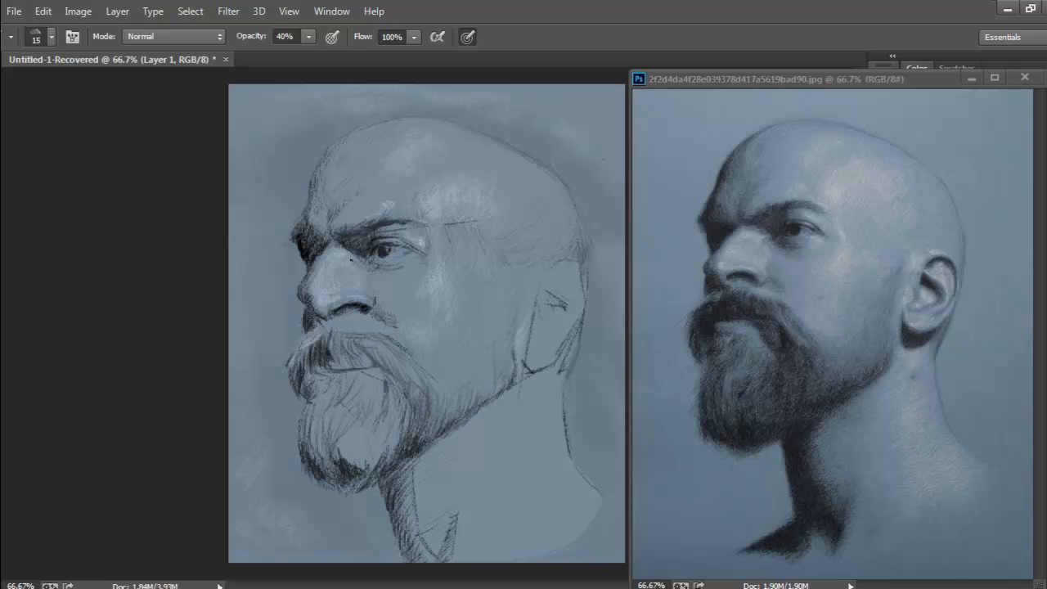
Step: Sample a mid tone and a dark tone and shade the mouth area beneath the moustache
alt+click(400, 269)
drag(335, 364, 322, 366)
alt+click(303, 249)
drag(320, 362, 309, 369)
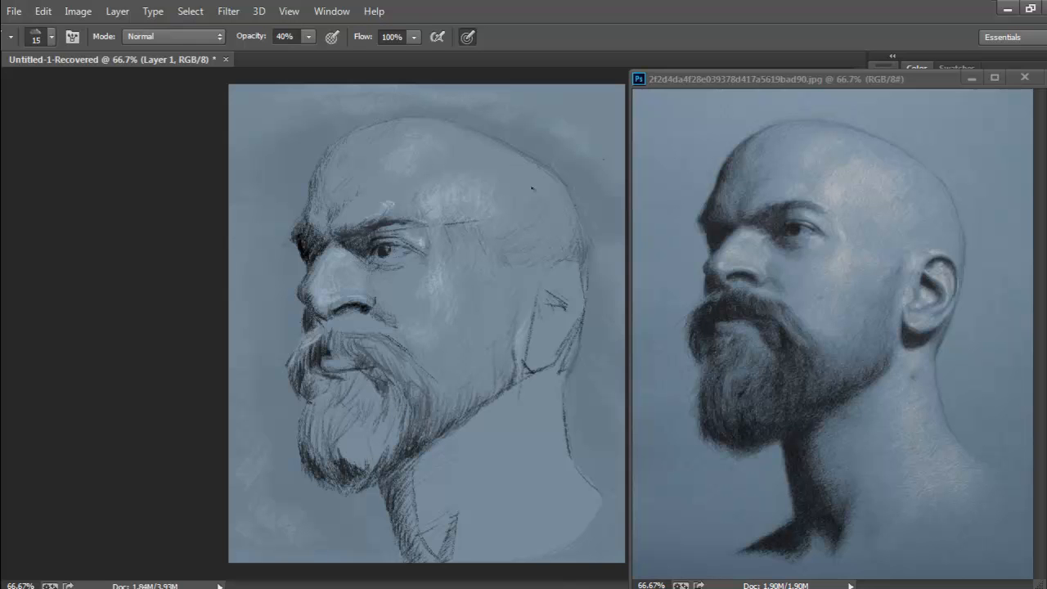
Step: Set the brush to size 35 and 100% opacity and darken the far eye socket, nostrils, moustache tip, and beard contour
key(bracketright)
key(bracketright)
click(309, 37)
drag(357, 58, 361, 58)
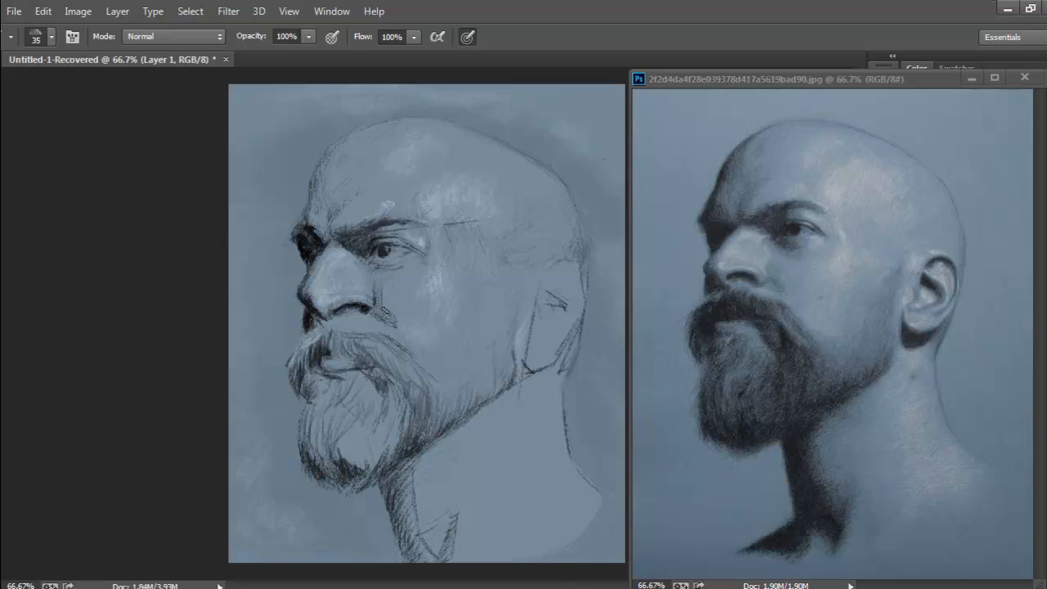
mouse_move(331, 340)
mouse_down()
mouse_move(307, 368)
mouse_move(329, 343)
mouse_move(303, 370)
mouse_move(311, 391)
mouse_move(294, 384)
mouse_move(295, 369)
mouse_move(331, 349)
mouse_move(315, 370)
mouse_move(311, 423)
mouse_move(317, 409)
mouse_move(316, 458)
mouse_move(341, 480)
mouse_move(330, 475)
mouse_move(370, 465)
mouse_move(351, 479)
mouse_move(371, 474)
mouse_move(384, 452)
mouse_move(357, 449)
mouse_move(375, 458)
mouse_move(398, 384)
mouse_move(374, 444)
mouse_move(390, 402)
mouse_move(338, 455)
mouse_move(363, 455)
mouse_move(386, 403)
mouse_move(371, 475)
mouse_move(414, 445)
mouse_move(376, 472)
mouse_move(400, 440)
mouse_move(364, 476)
mouse_move(467, 405)
mouse_move(463, 419)
mouse_move(441, 375)
mouse_move(423, 425)
mouse_move(415, 391)
mouse_move(418, 411)
mouse_move(398, 419)
mouse_move(385, 449)
mouse_move(349, 429)
mouse_move(330, 450)
mouse_move(351, 434)
mouse_move(334, 448)
mouse_move(331, 476)
mouse_move(323, 451)
mouse_move(341, 416)
mouse_move(330, 425)
mouse_move(333, 382)
mouse_move(322, 378)
mouse_move(297, 442)
mouse_up()
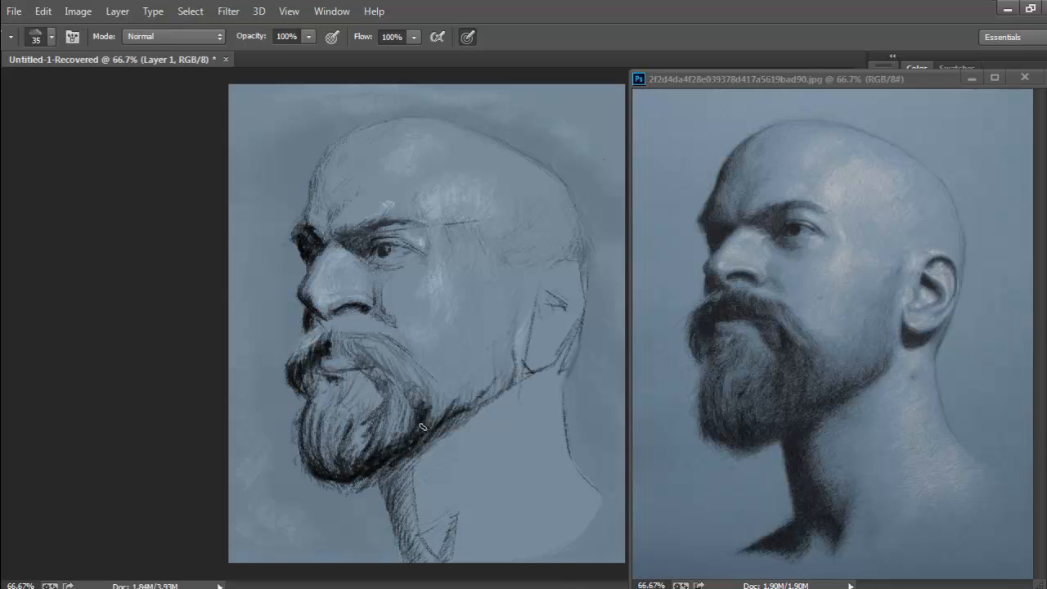
Step: Darken the forehead's far edge and fill the top and near side of the moustache with heavy dark strokes
mouse_move(360, 126)
mouse_down()
mouse_move(312, 183)
mouse_move(321, 166)
mouse_move(298, 236)
mouse_move(336, 146)
mouse_move(352, 134)
mouse_move(319, 193)
mouse_move(318, 215)
mouse_move(326, 232)
mouse_up()
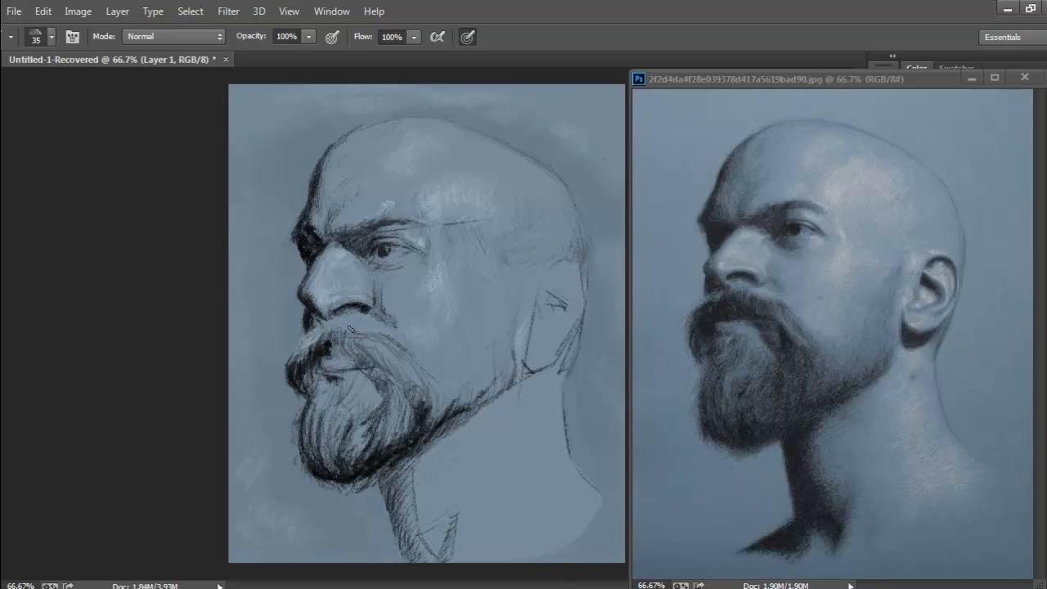
mouse_move(342, 327)
mouse_down()
mouse_move(344, 352)
mouse_move(364, 337)
mouse_move(385, 360)
mouse_move(404, 419)
mouse_move(407, 384)
mouse_move(367, 355)
mouse_move(402, 378)
mouse_move(345, 349)
mouse_up()
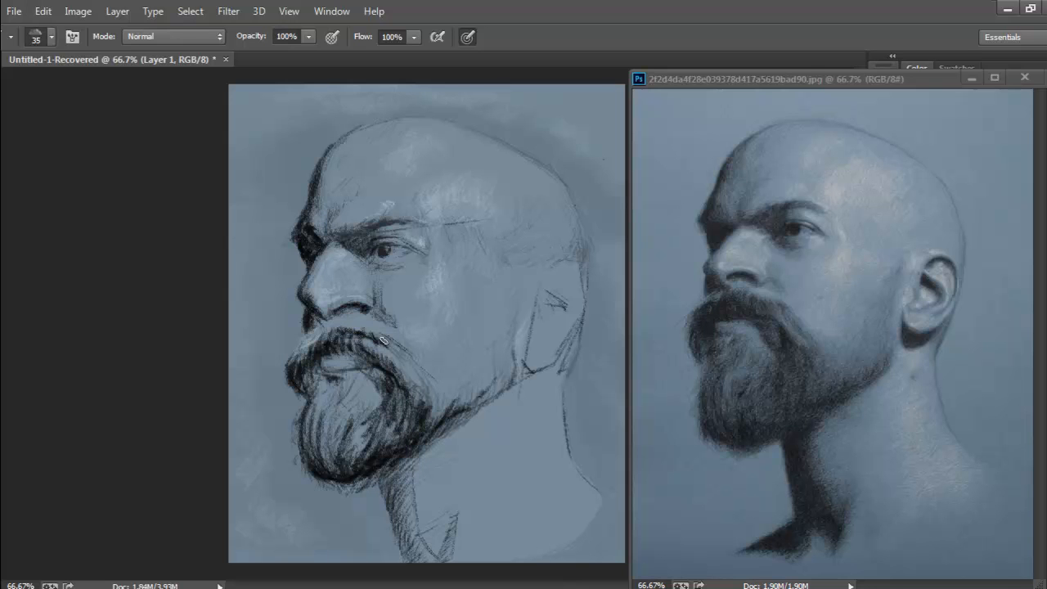
mouse_move(355, 330)
mouse_down()
mouse_move(409, 364)
mouse_move(401, 354)
mouse_up()
Step: Shrink the brush and add fine hairs at the moustache's upper edge below the near nostril
key(bracketleft)
key(bracketleft)
key(bracketleft)
key(bracketleft)
key(bracketleft)
key(bracketleft)
key(bracketleft)
drag(380, 330, 393, 323)
Step: Choose a darker brush color at size 20 and deepen the shadow under the far nostril and the moustache hair
alt+click(309, 320)
click(8, 483)
click(319, 352)
click(695, 140)
key(bracketright)
key(bracketright)
key(bracketright)
drag(309, 320, 315, 325)
mouse_move(327, 343)
mouse_down()
mouse_move(389, 349)
mouse_move(369, 351)
mouse_move(399, 391)
mouse_up()
drag(316, 390, 321, 364)
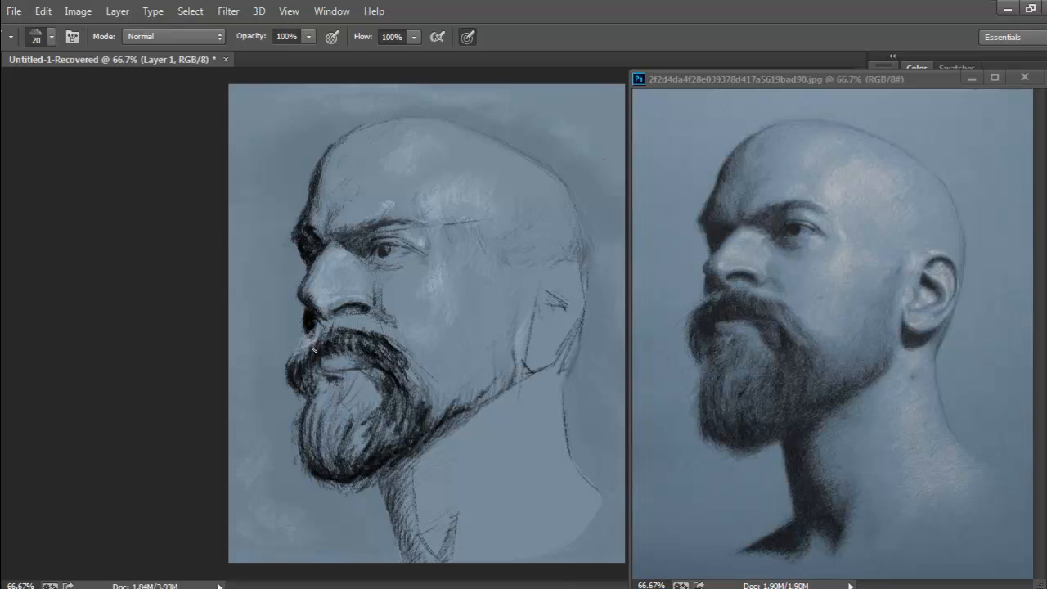
Step: Reduce the brush to size 15 and hatch dark stubble along the jaw and the neck shadow below the beard
key(bracketleft)
mouse_move(420, 375)
mouse_down()
mouse_move(419, 401)
mouse_move(427, 378)
mouse_move(435, 401)
mouse_move(474, 369)
mouse_move(496, 370)
mouse_move(493, 361)
mouse_move(502, 368)
mouse_move(479, 401)
mouse_move(512, 372)
mouse_move(505, 342)
mouse_move(460, 378)
mouse_move(464, 353)
mouse_move(490, 381)
mouse_up()
drag(502, 356, 502, 388)
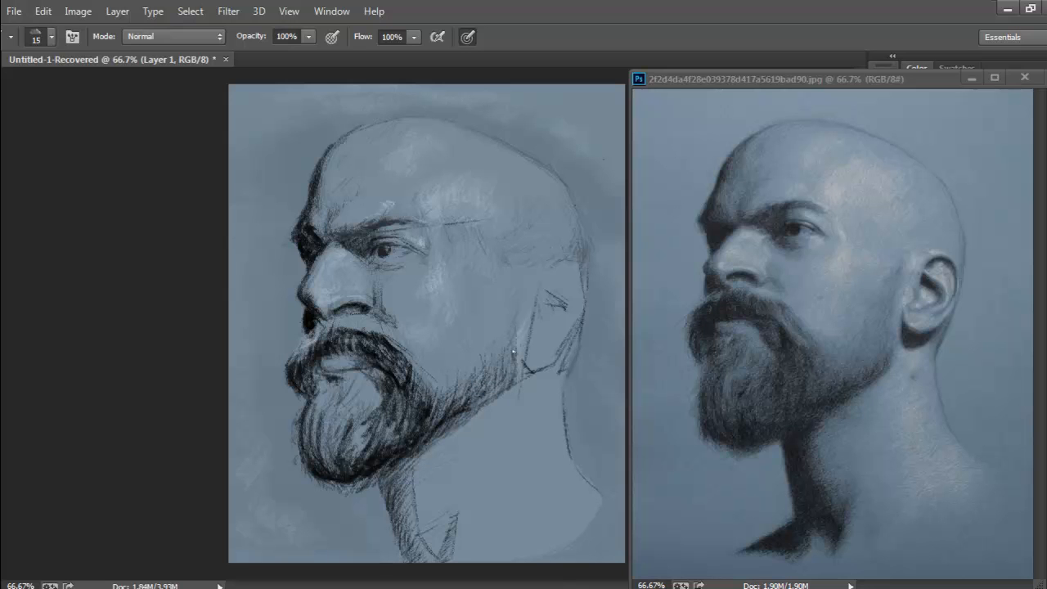
mouse_move(384, 471)
mouse_down()
mouse_move(409, 548)
mouse_move(411, 460)
mouse_move(425, 564)
mouse_move(445, 548)
mouse_move(427, 546)
mouse_move(453, 540)
mouse_move(421, 543)
mouse_move(440, 530)
mouse_move(412, 524)
mouse_move(430, 515)
mouse_move(406, 525)
mouse_up()
mouse_move(432, 448)
mouse_down()
mouse_move(414, 472)
mouse_move(422, 466)
mouse_up()
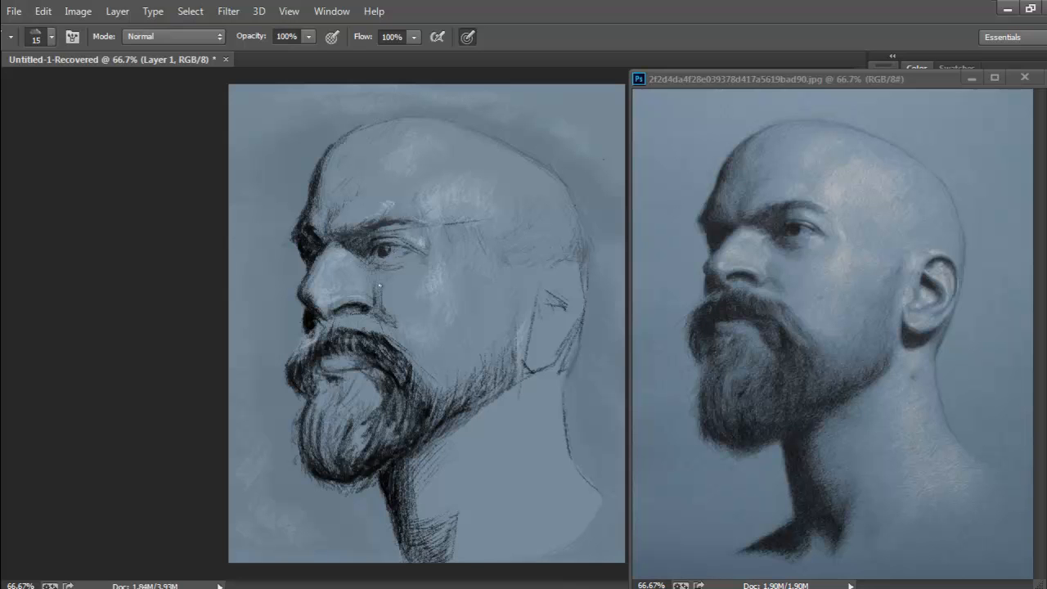
Step: Choose a pale brush color, enlarge the brush to 60, and paint broad highlights down the neck to the shoulder
click(1, 507)
click(326, 152)
key(Return)
key(bracketright)
key(bracketright)
key(bracketright)
key(bracketright)
key(bracketright)
key(bracketright)
key(bracketright)
key(bracketright)
mouse_move(533, 401)
mouse_down()
mouse_move(522, 434)
mouse_move(533, 444)
mouse_move(544, 424)
mouse_move(556, 445)
mouse_move(527, 548)
mouse_up()
Step: Set the brush to size 40 and 42% opacity and blend the highlights on the neck and shoulder
key(bracketleft)
key(bracketleft)
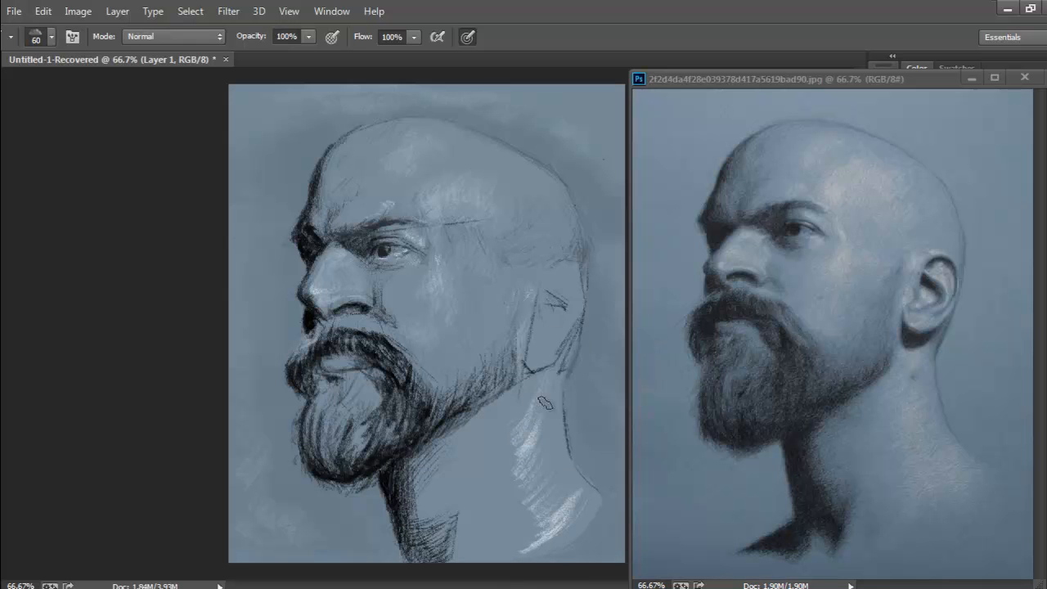
click(308, 36)
click(274, 58)
click(530, 432)
drag(535, 416, 526, 474)
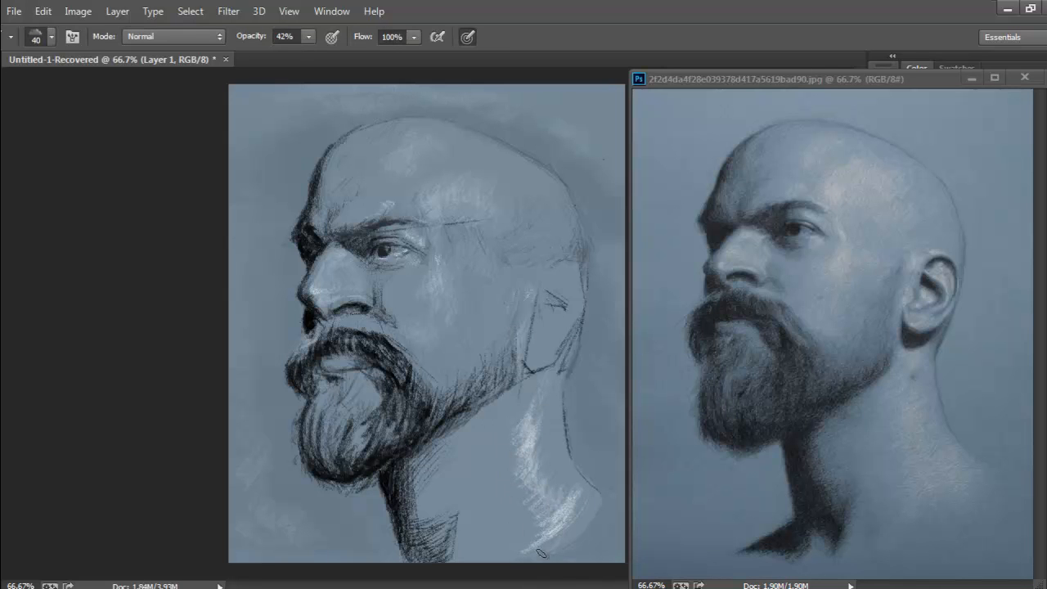
drag(537, 457, 531, 420)
drag(575, 494, 531, 551)
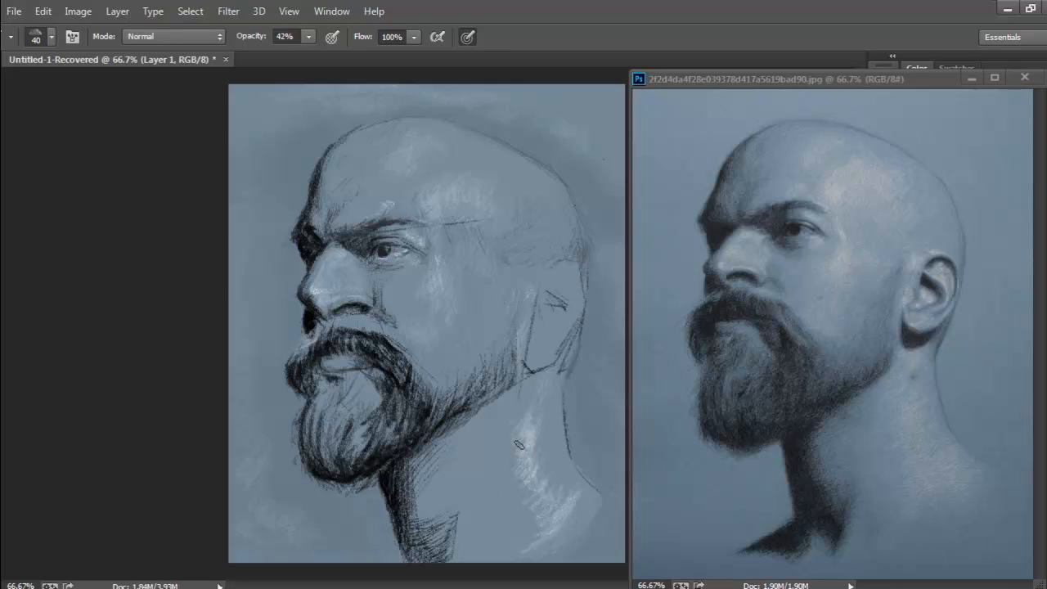
Step: Sample a tone near the jaw, adjust its color, and brush over the front and middle of the beard
alt+click(513, 366)
drag(325, 392, 327, 465)
click(3, 446)
click(369, 302)
click(689, 136)
mouse_move(336, 390)
mouse_down()
mouse_move(313, 436)
mouse_move(324, 460)
mouse_up()
mouse_move(359, 415)
mouse_down()
mouse_move(330, 467)
mouse_move(350, 448)
mouse_up()
mouse_move(376, 400)
mouse_down()
mouse_move(357, 367)
mouse_move(350, 445)
mouse_move(326, 424)
mouse_move(321, 463)
mouse_up()
Step: Readjust the brush color and shade the front of the beard below the lower lip
click(4, 446)
click(369, 303)
click(376, 313)
click(689, 136)
mouse_move(332, 390)
mouse_down()
mouse_move(327, 410)
mouse_move(316, 404)
mouse_up()
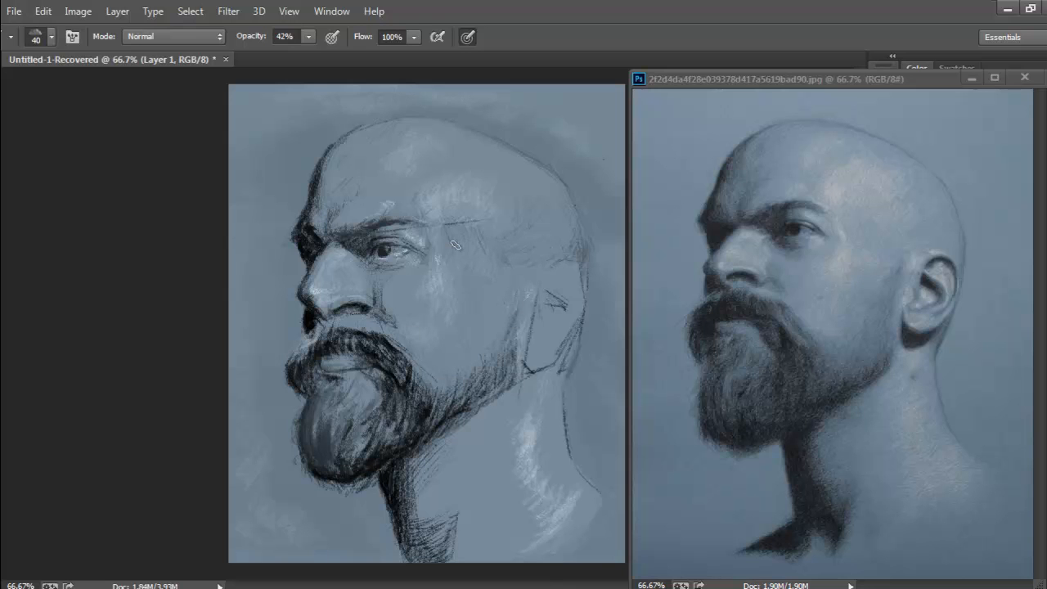
Step: Set the brush size to 45 and shade the neck beneath the beard and jaw, back to below the earlobe
key(bracketleft)
key(bracketleft)
key(bracketleft)
key(bracketleft)
key(bracketright)
key(bracketright)
key(bracketright)
key(bracketright)
key(bracketright)
key(bracketright)
key(bracketright)
key(bracketright)
drag(415, 466, 425, 507)
mouse_move(423, 447)
mouse_down()
mouse_move(419, 508)
mouse_move(458, 507)
mouse_move(456, 542)
mouse_move(485, 546)
mouse_move(433, 512)
mouse_up()
drag(444, 422, 430, 477)
drag(507, 383, 413, 478)
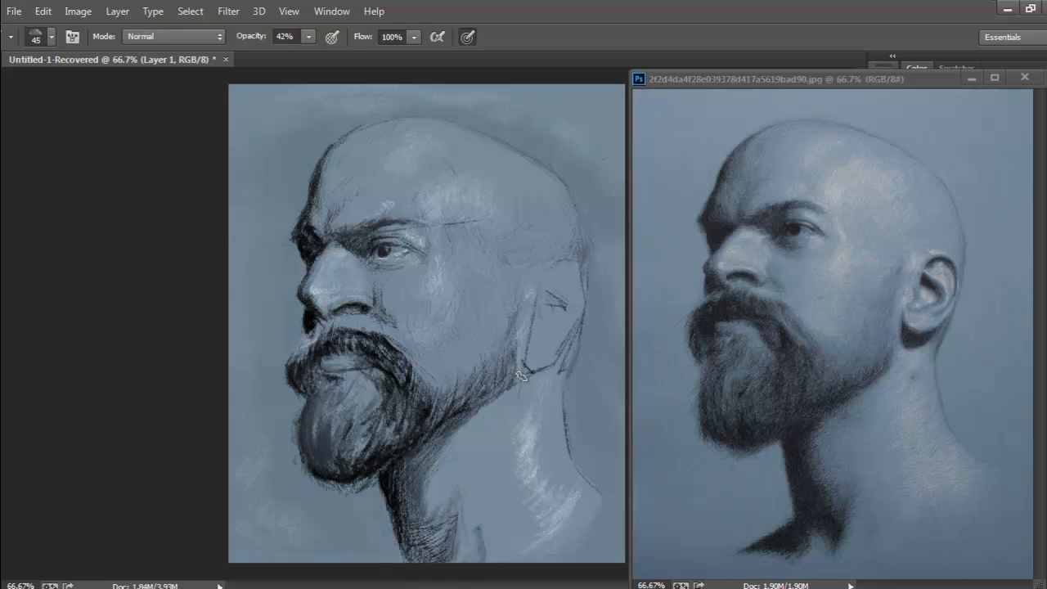
mouse_move(532, 373)
mouse_down()
mouse_move(574, 336)
mouse_move(525, 378)
mouse_move(533, 391)
mouse_move(521, 362)
mouse_up()
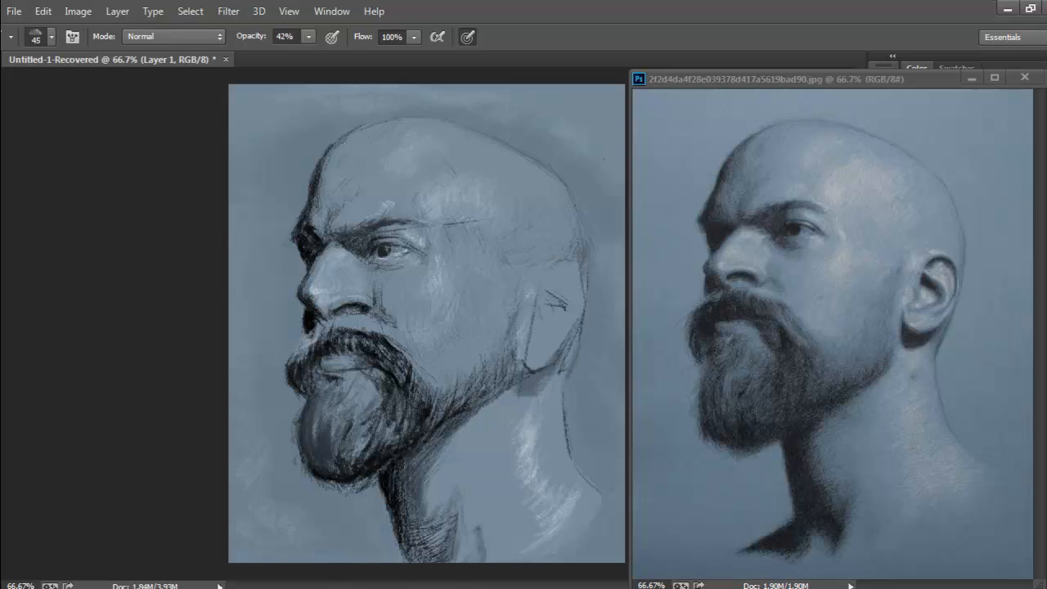